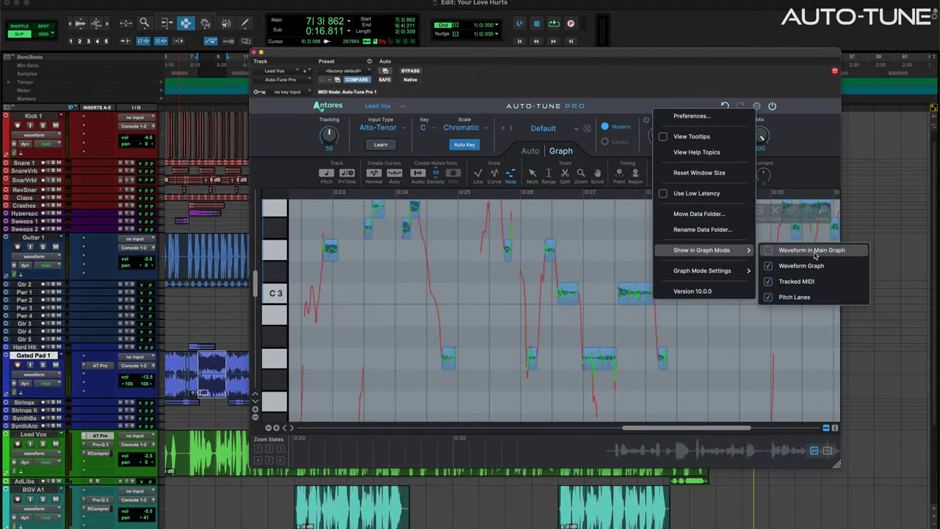
Step: Enable Waveform in Main Graph from the gear menu's Show in Graph Mode options
left_click(817, 254)
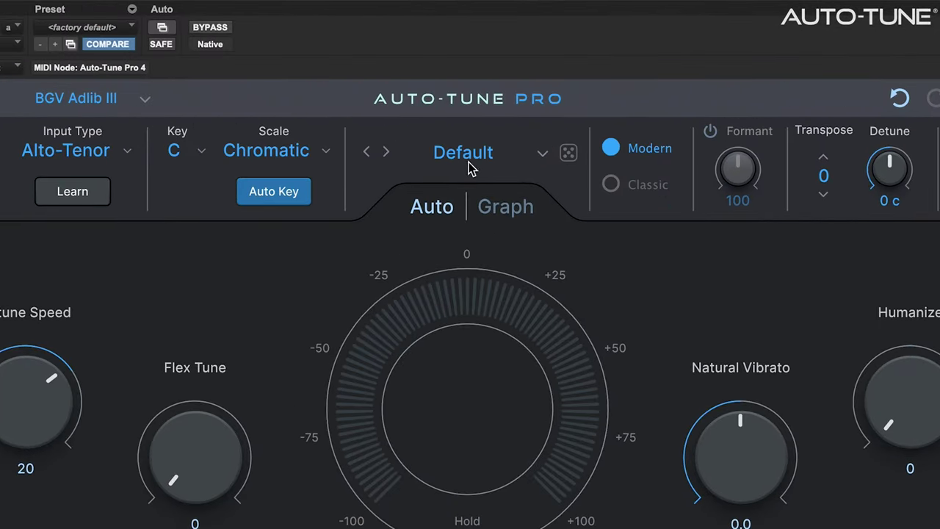
Step: Load three random presets with the dice button, ending on Chromatic Hard AT Effect
left_click(569, 152)
left_click(568, 153)
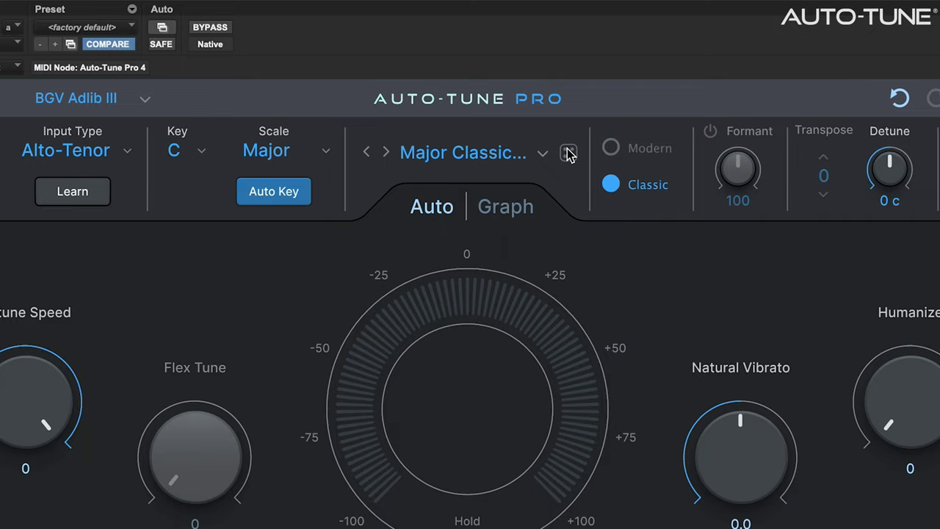
left_click(569, 153)
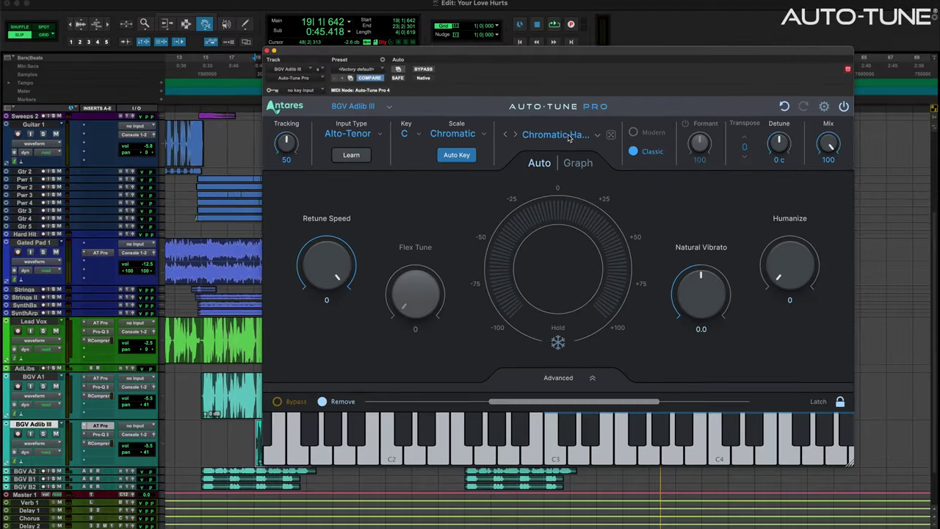
Step: Browse the preset list's artist folders: El Guincho, Damien Lewis, Bolooki and Bainz
left_click(568, 138)
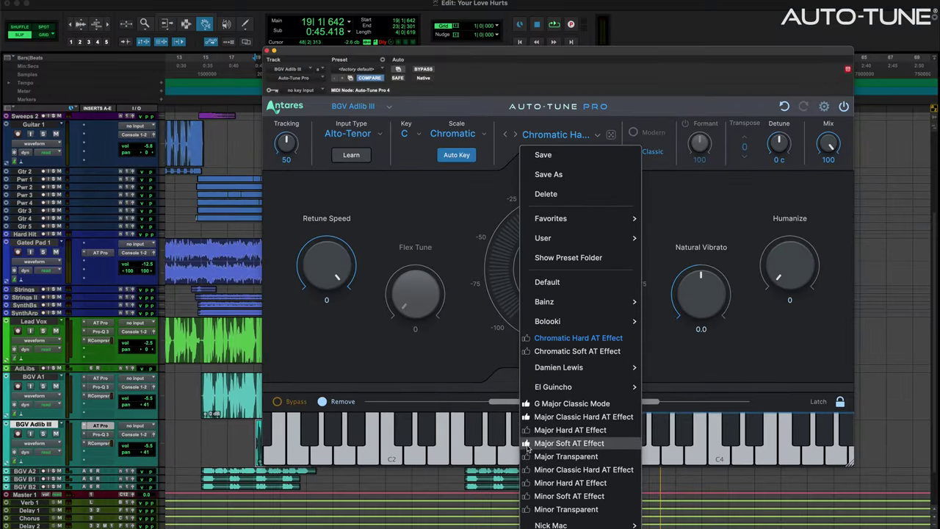
mouse_move(571, 392)
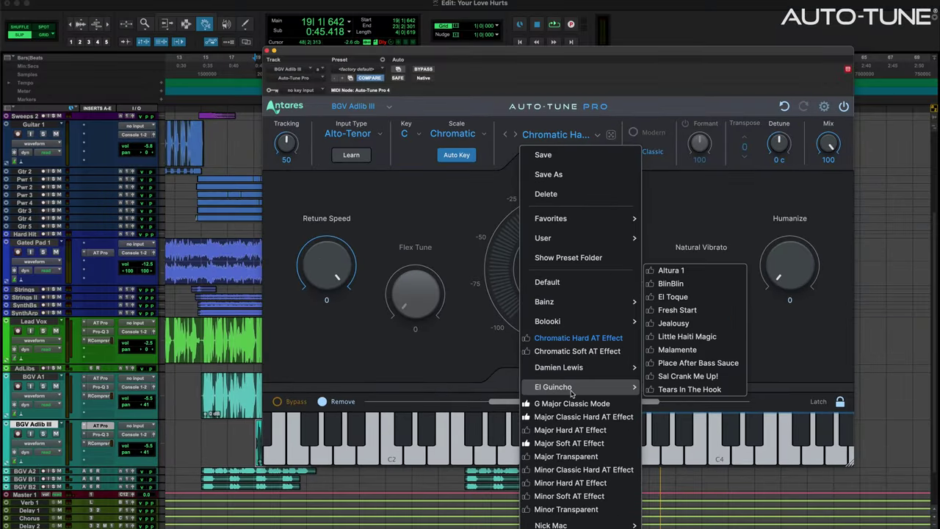
mouse_move(588, 370)
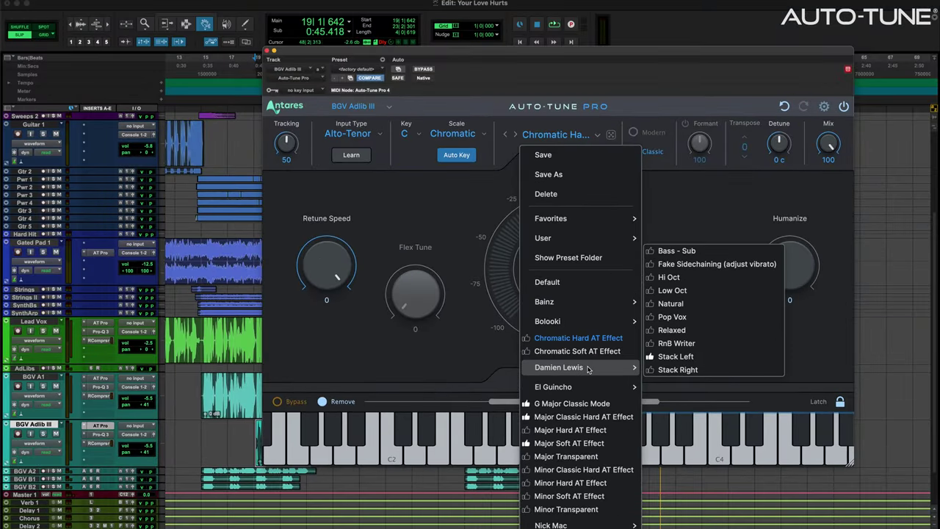
mouse_move(582, 319)
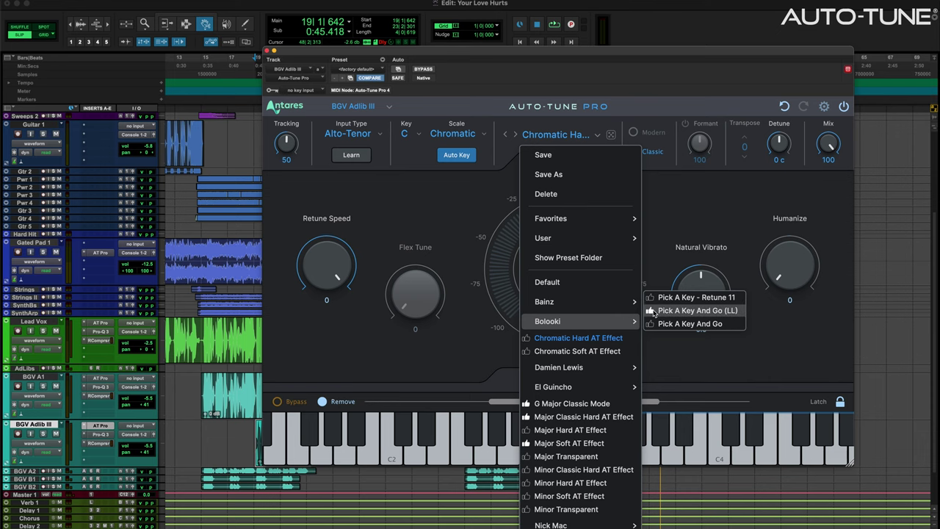
mouse_move(637, 307)
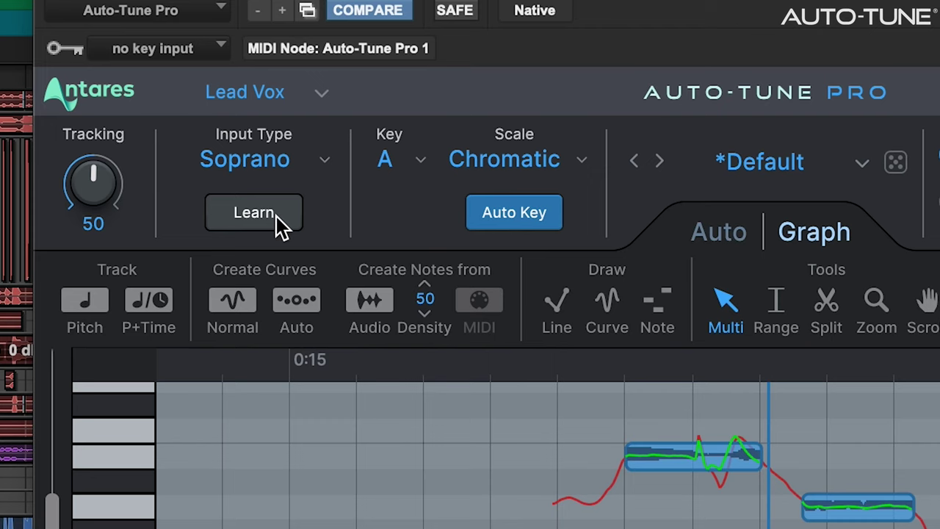
Step: Run Learn under Input Type so the vocal is detected as Alto-Tenor
left_click(276, 220)
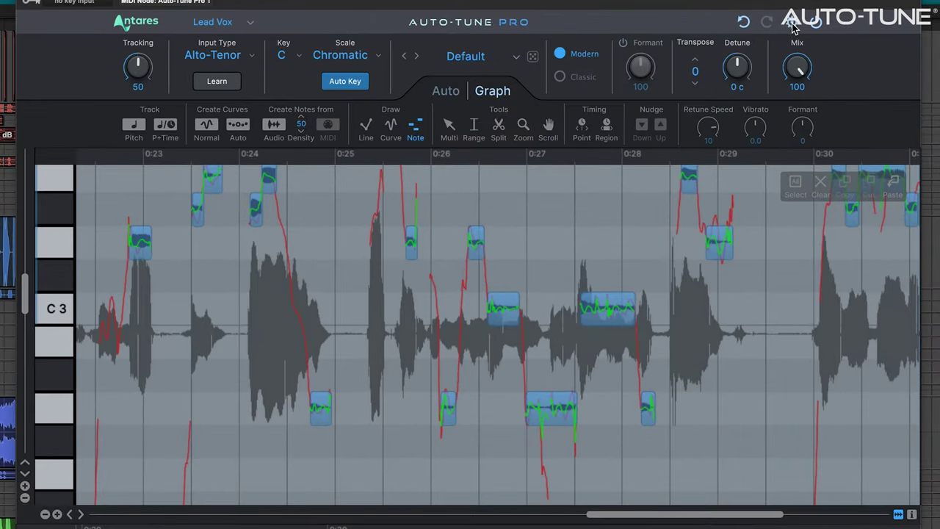
Step: Review the After Tracking choices in Graph Mode preferences, then zoom the pitch graph
left_click(792, 25)
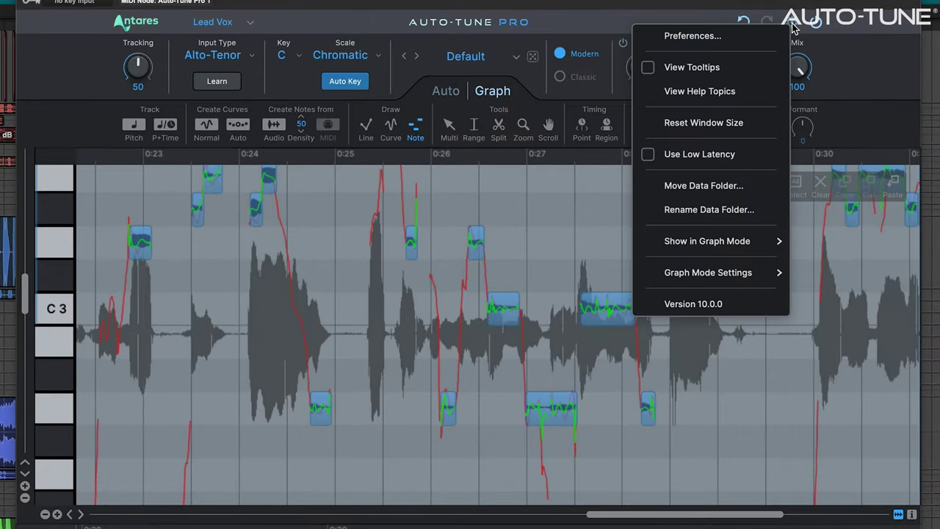
left_click(762, 35)
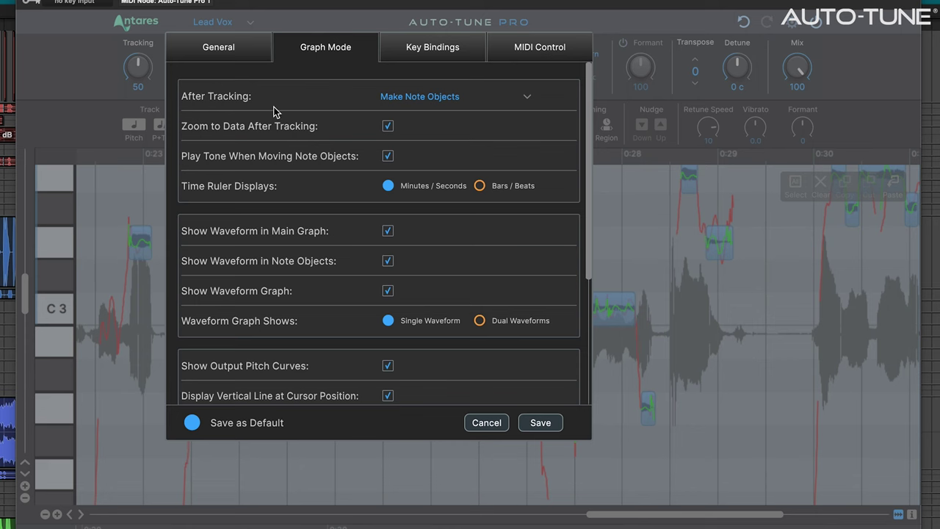
left_click(449, 98)
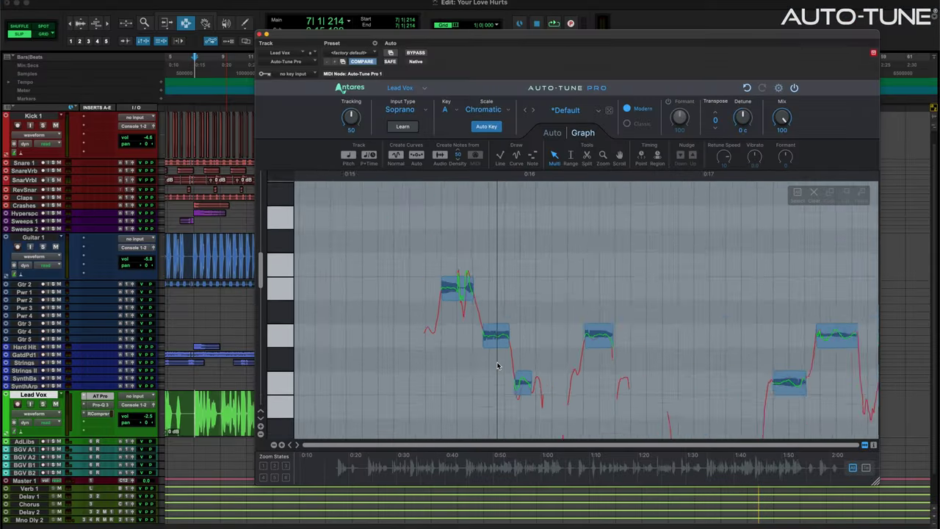
scroll(497, 365, "up", 3)
scroll(496, 362, "down", 8)
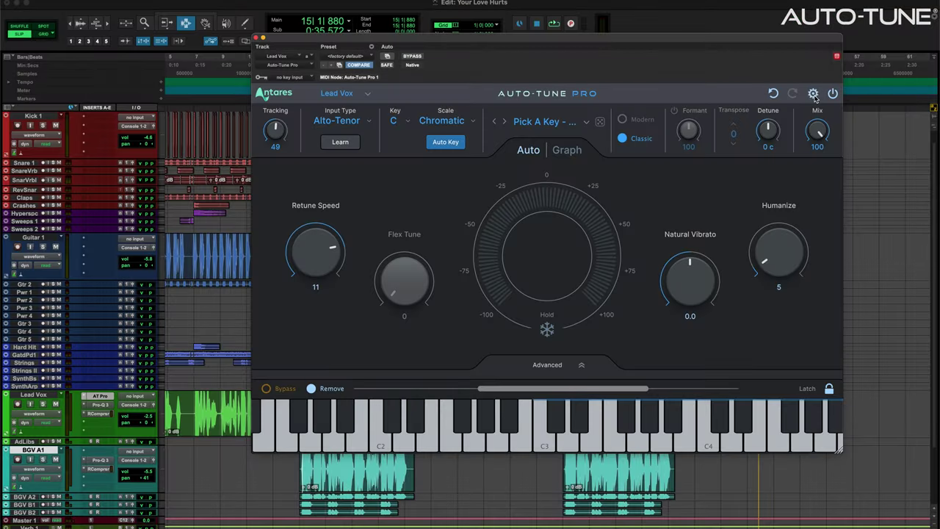
Step: Check General preferences, enable Waveform in Main Graph, and save the preference changes
left_click(813, 94)
left_click(749, 104)
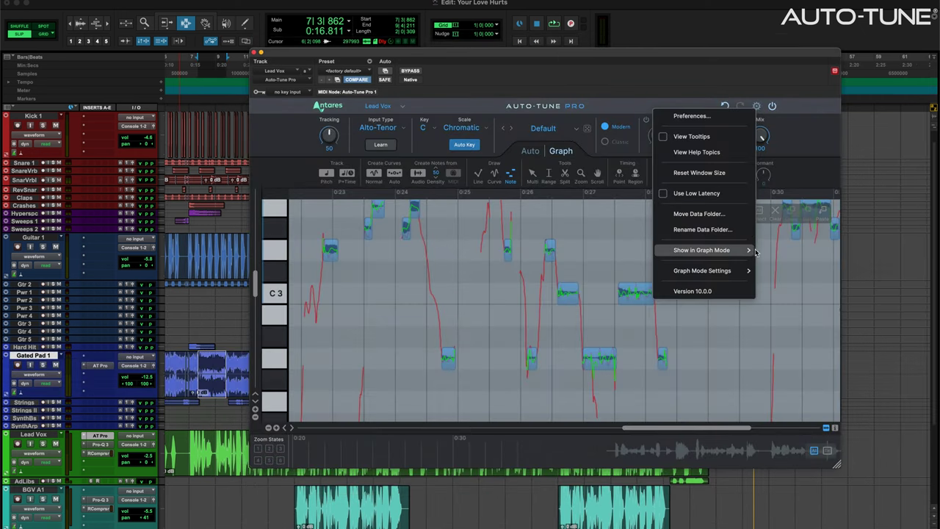
mouse_move(750, 250)
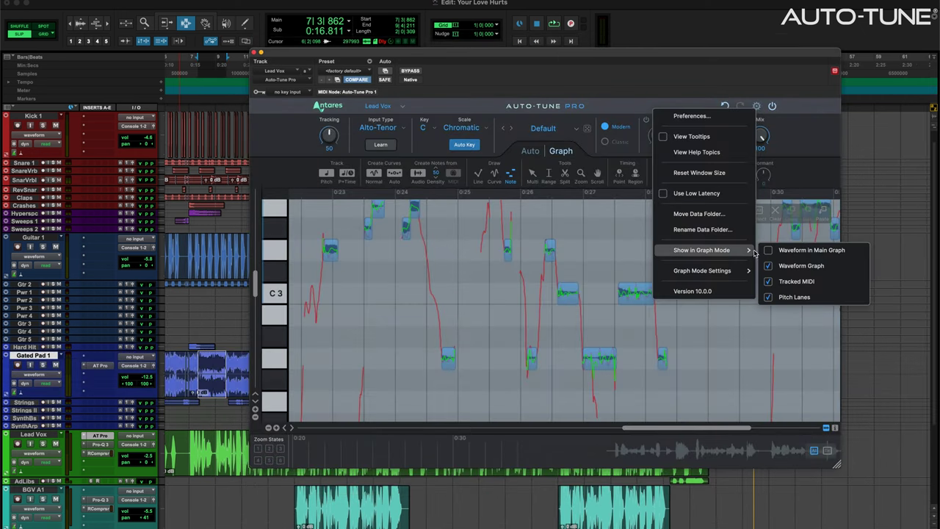
left_click(815, 250)
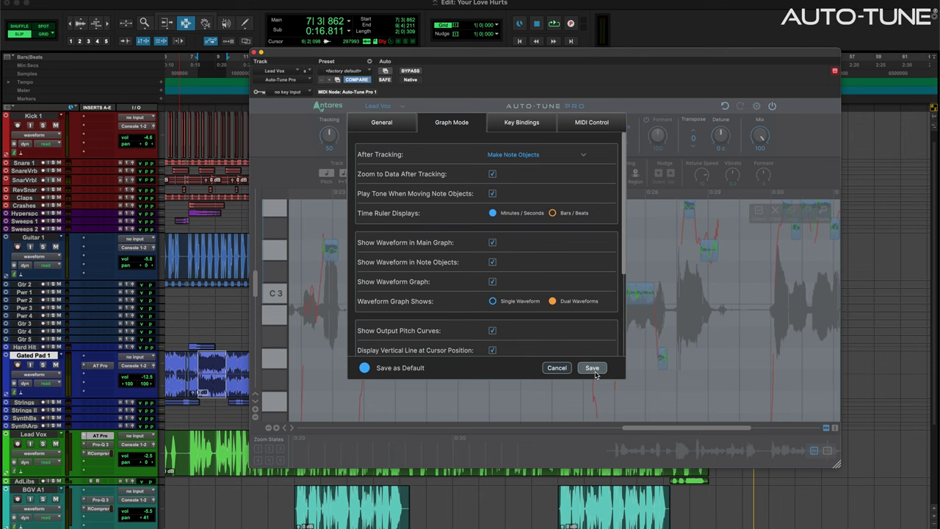
left_click(593, 369)
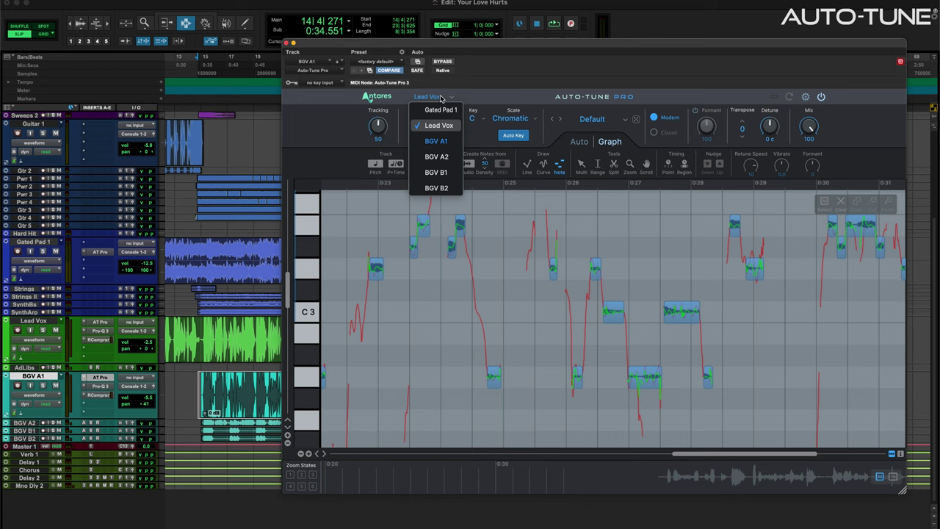
Step: Switch the plugin's track selector through BGV A1, BGV A2, BGV B1 and BGV B2
left_click(452, 141)
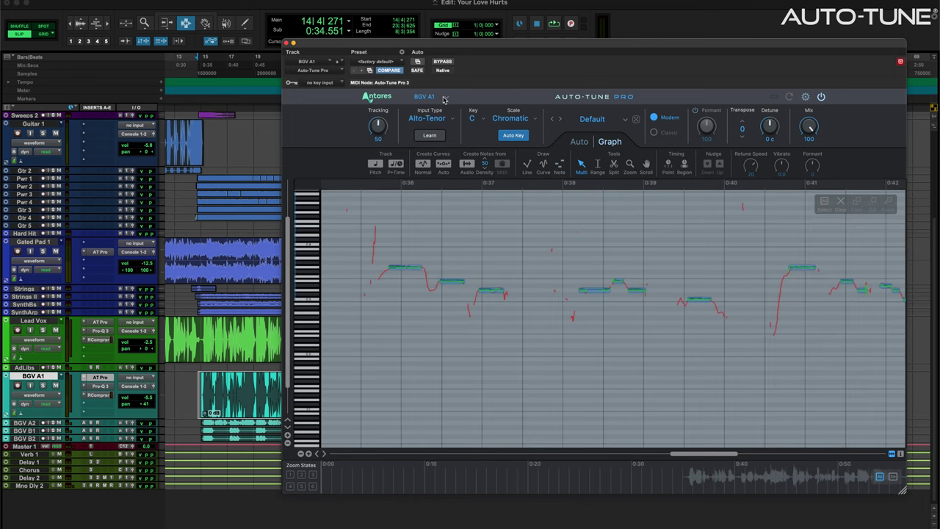
left_click(443, 98)
left_click(455, 158)
left_click(445, 98)
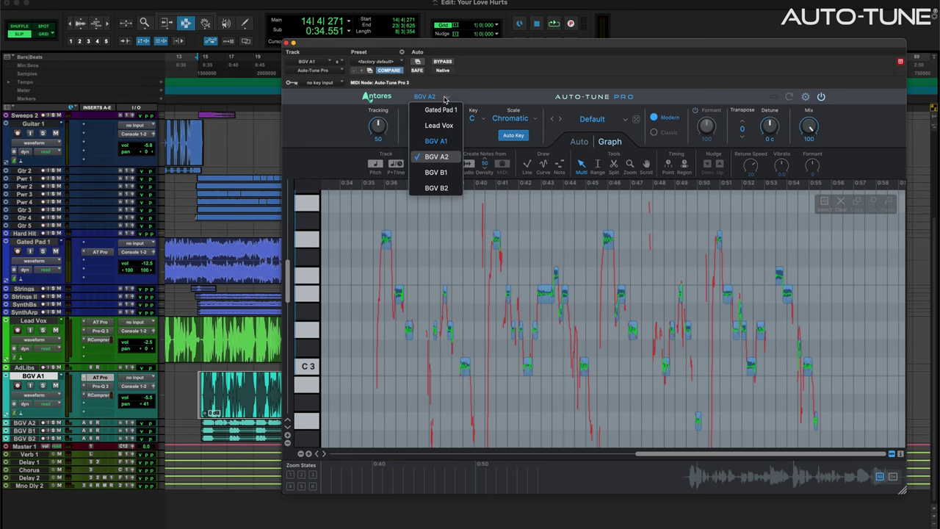
left_click(449, 174)
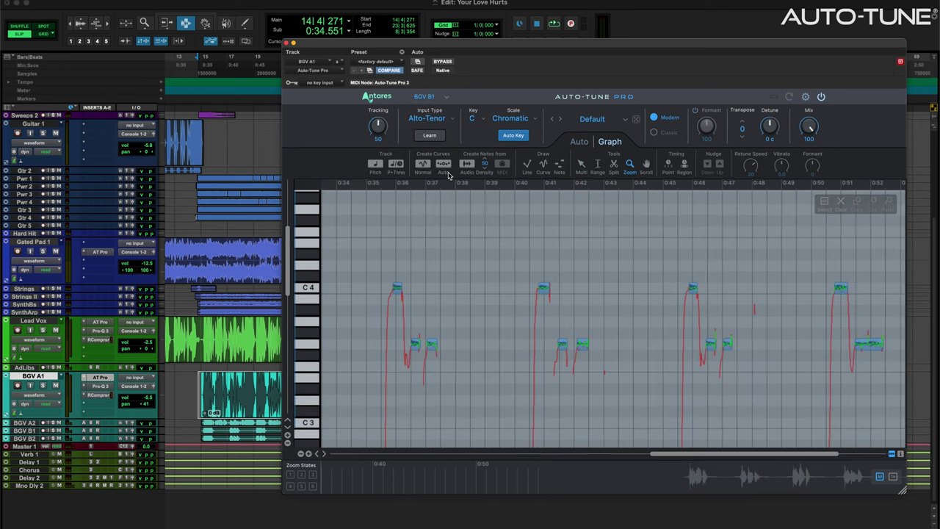
left_click(441, 97)
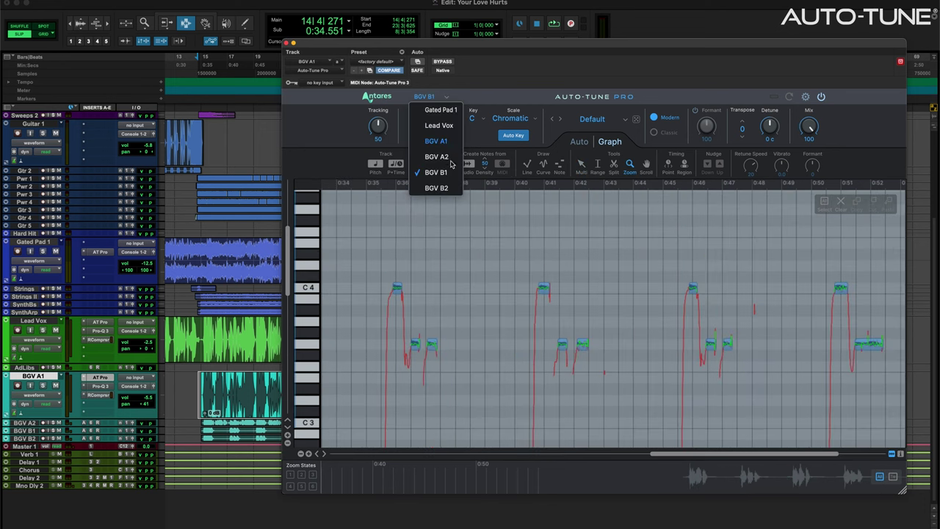
left_click(450, 190)
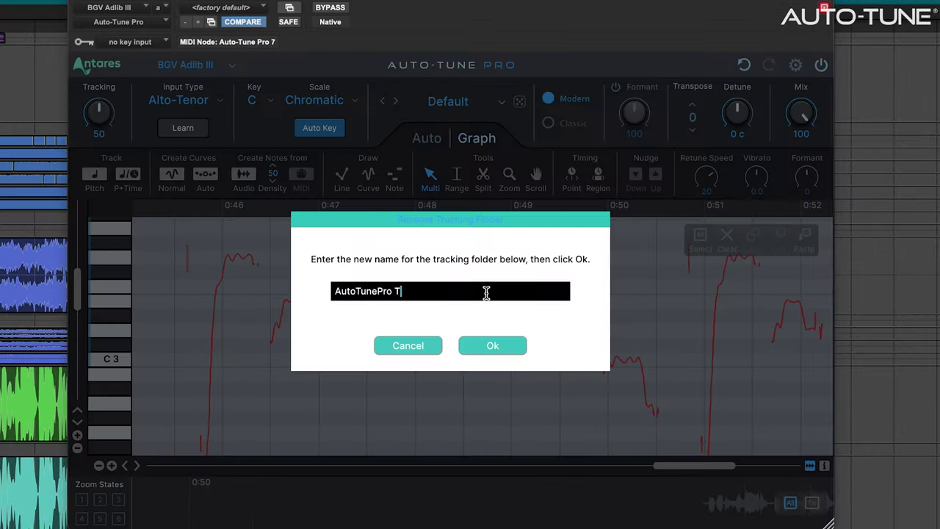
Step: Confirm the tracking folder rename and open the Your Love Hurts session folder in Finder
left_click(506, 350)
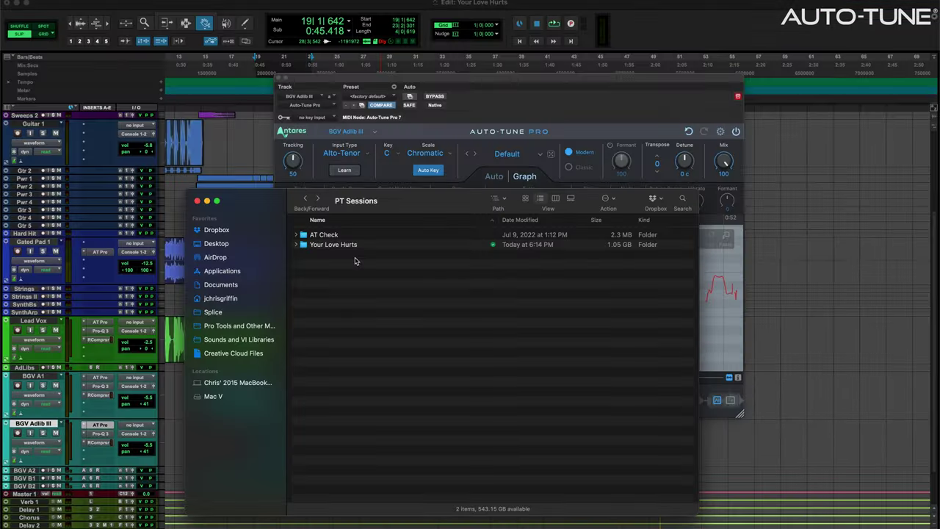
double_click(350, 249)
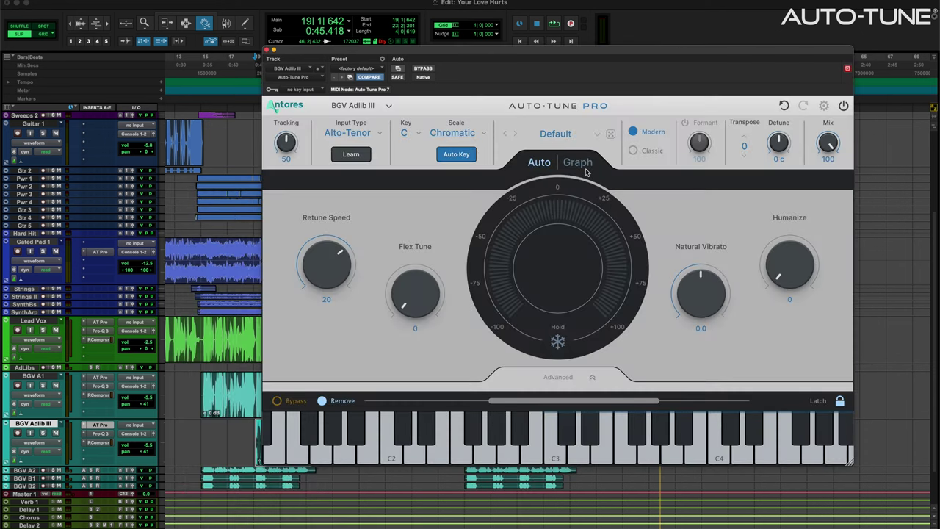
left_click(585, 169)
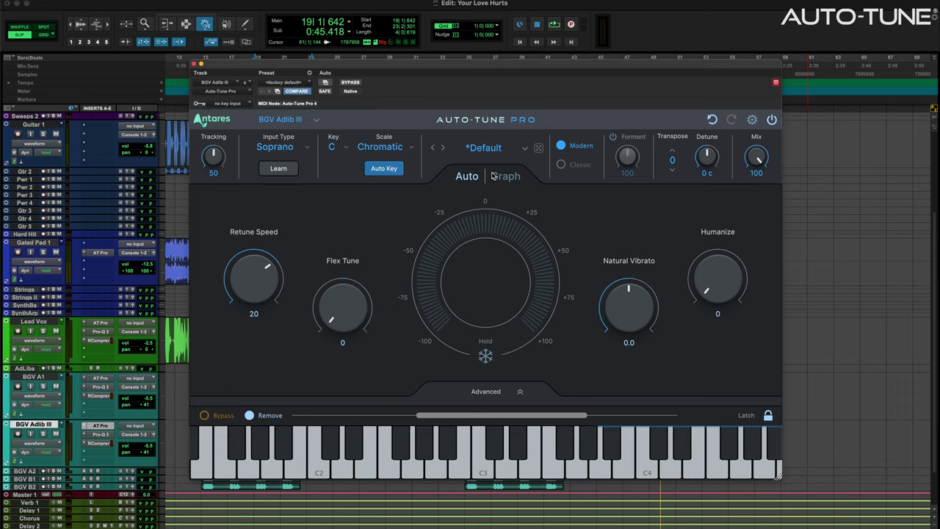
Step: Switch to Graph mode, check the Scale and Key lists, and learn Alto-Tenor input type
left_click(503, 176)
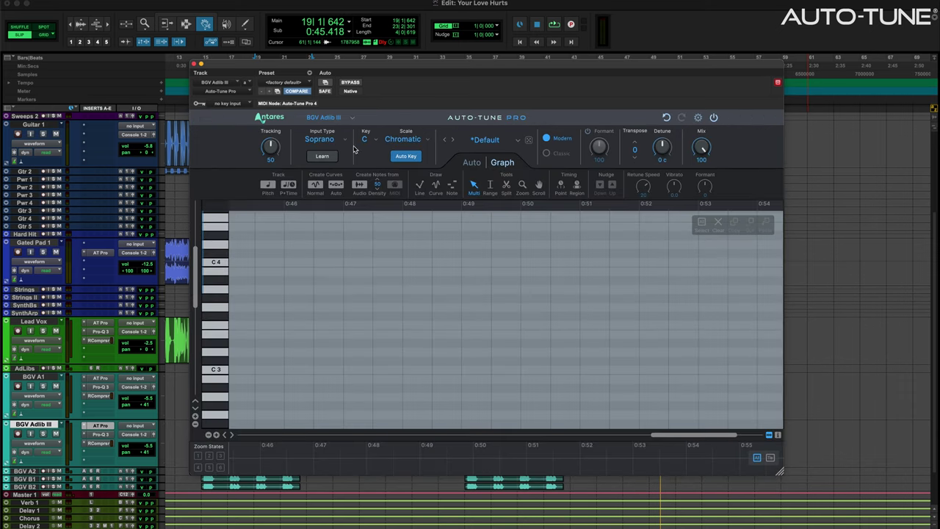
left_click(410, 141)
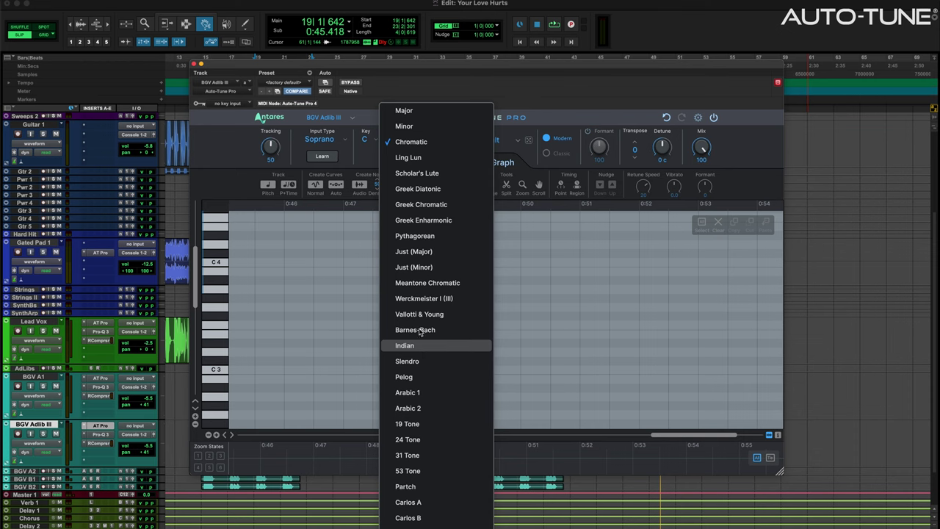
left_click(364, 143)
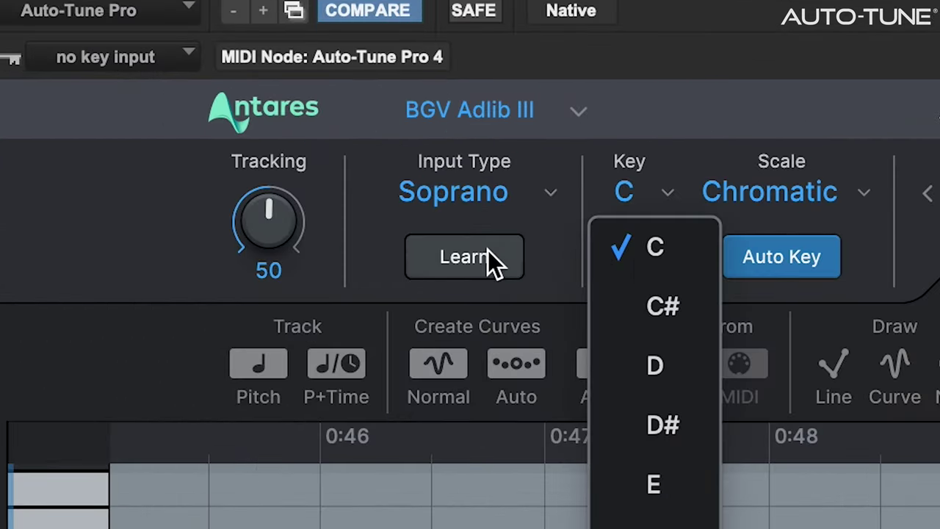
left_click(488, 250)
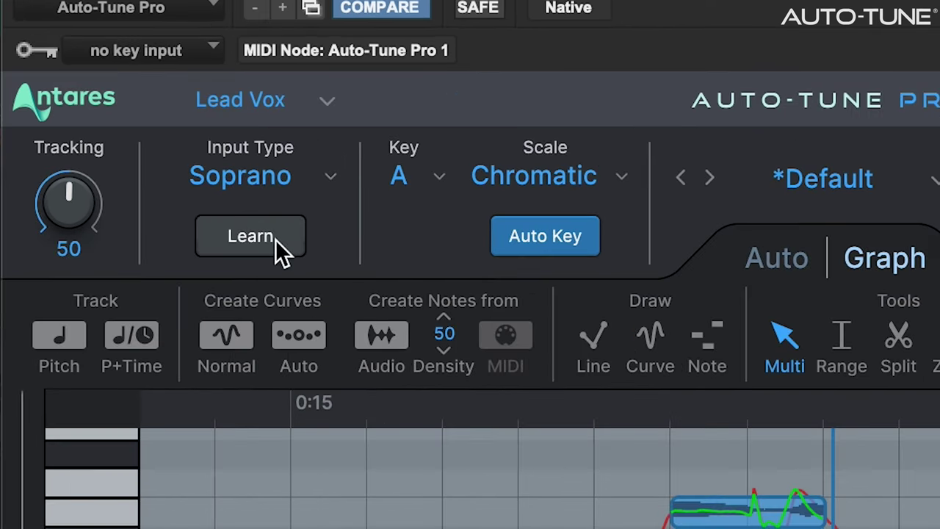
left_click(276, 239)
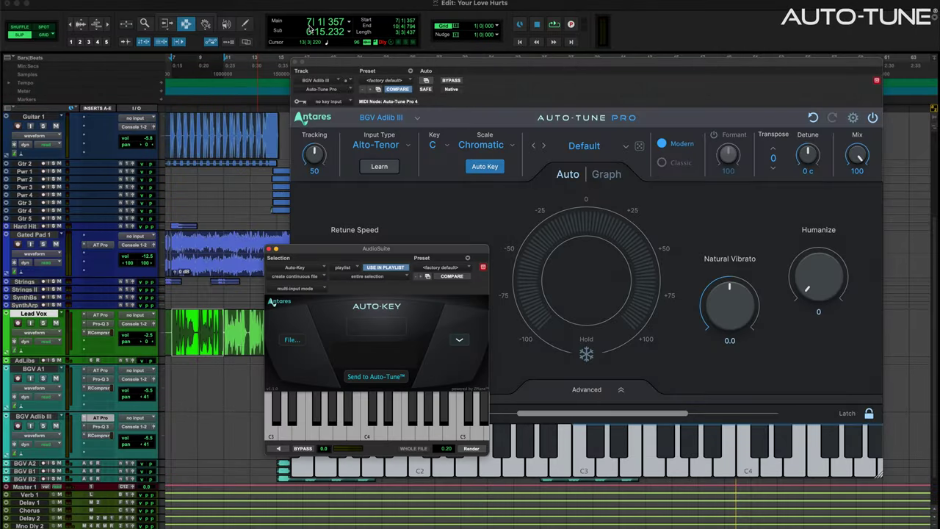
Step: Send Auto-Key's detected A Minor to Auto-Tune, then try Chromatic scale and key C
left_click(279, 448)
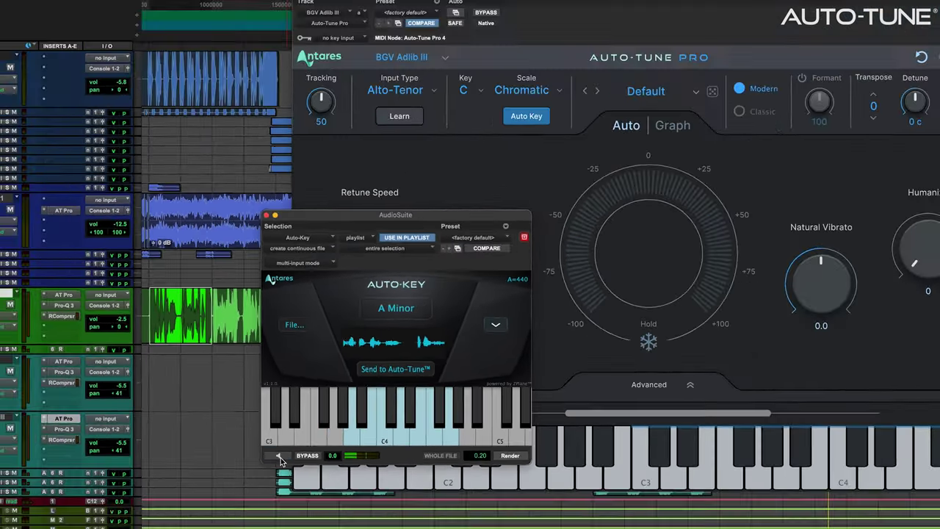
left_click(407, 370)
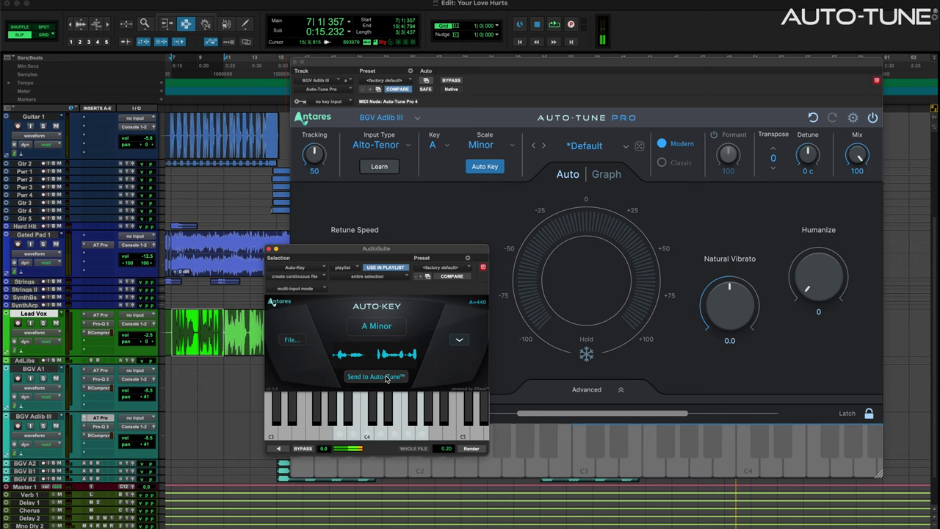
left_click(481, 146)
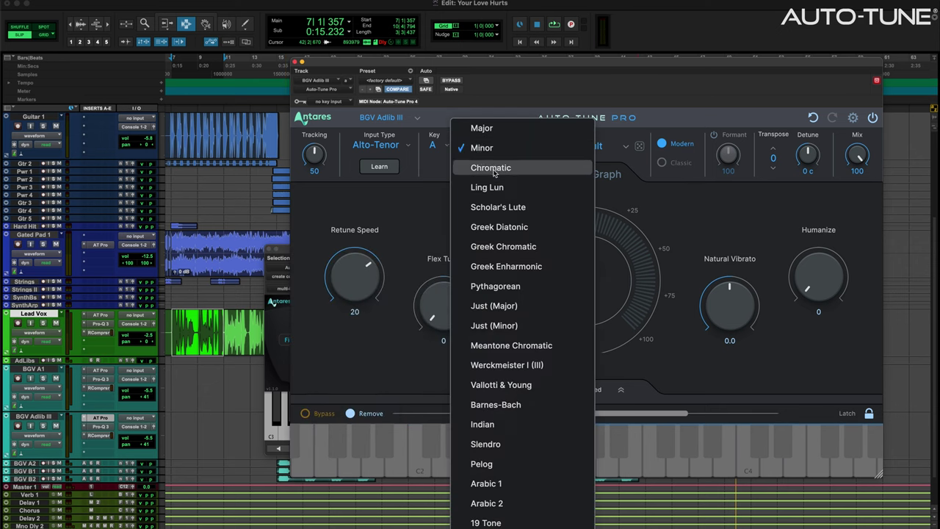
left_click(494, 169)
left_click(436, 147)
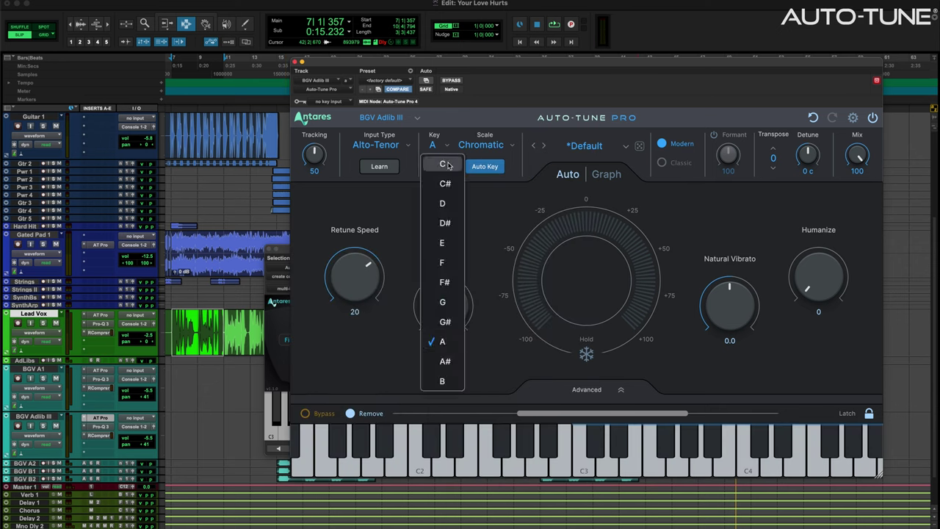
left_click(442, 163)
left_click(475, 146)
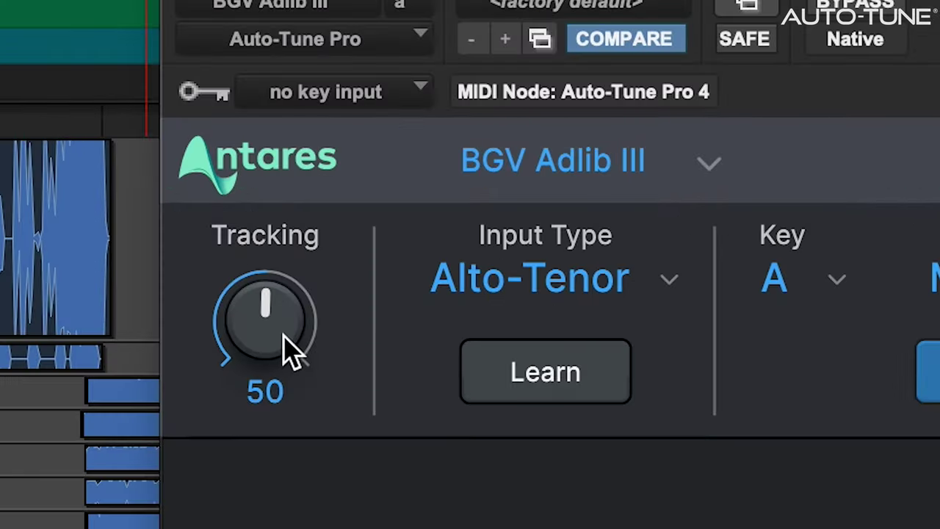
Step: Sweep the Tracking knob above 50 and down to about 29 to show its range
mouse_move(283, 337)
left_mouse_down()
mouse_move(289, 451)
mouse_move(330, 269)
mouse_move(292, 328)
left_mouse_up()
left_click_drag(294, 342, 331, 226)
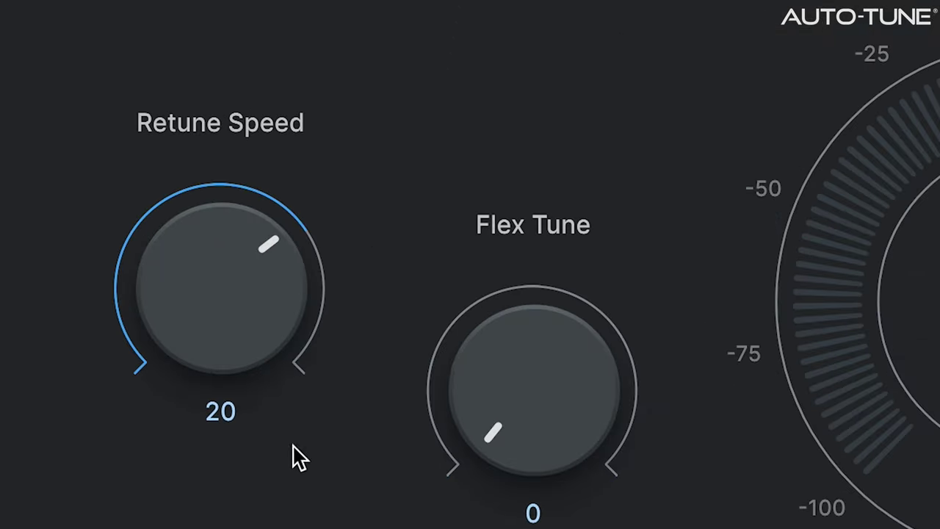
Step: Sweep the Retune Speed knob, then enter 60 in the Graph toolbar Retune Speed field
left_click_drag(239, 264, 242, 298)
left_click_drag(233, 420, 243, 342)
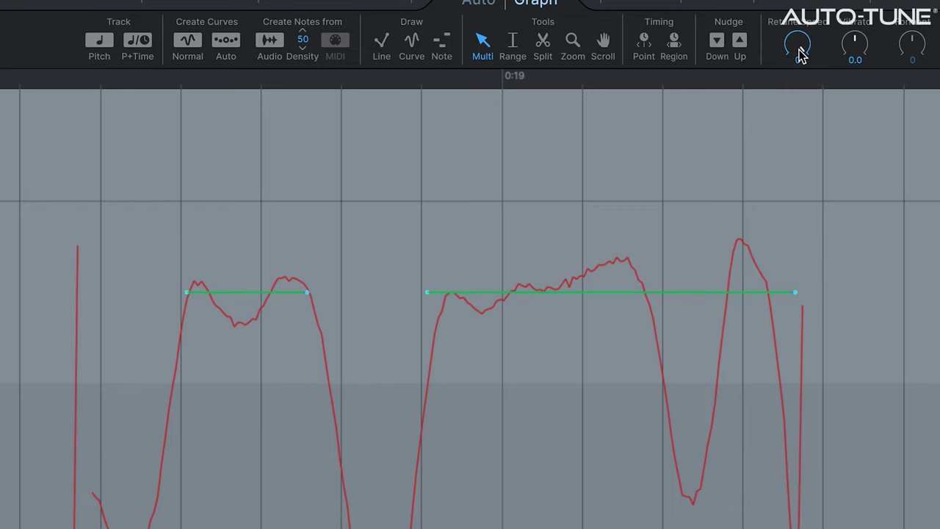
double_click(798, 63)
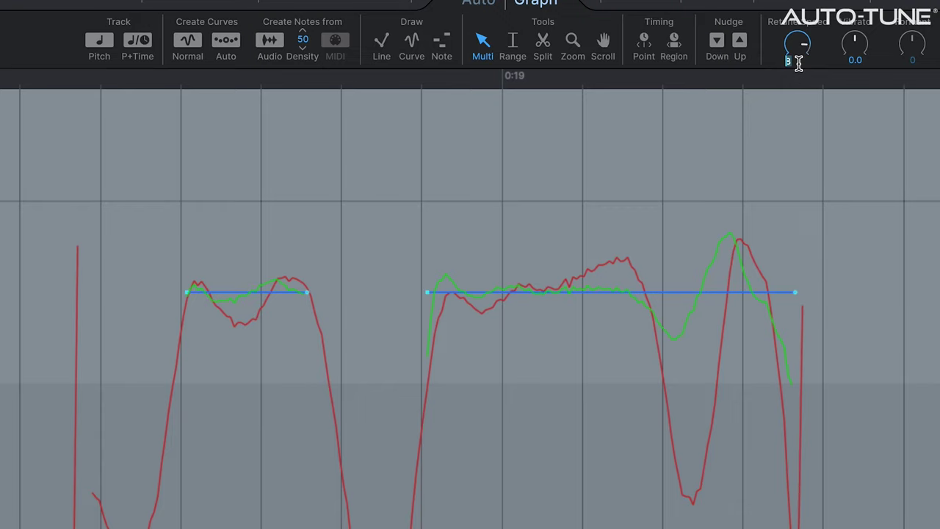
type("4")
key("BackSpace")
type("50")
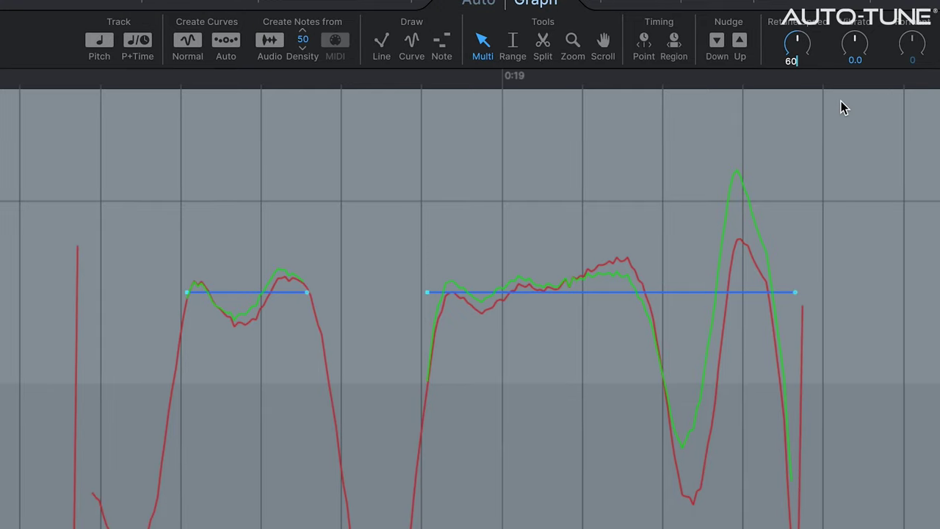
key("BackSpace")
key("BackSpace")
type("60")
key("Return")
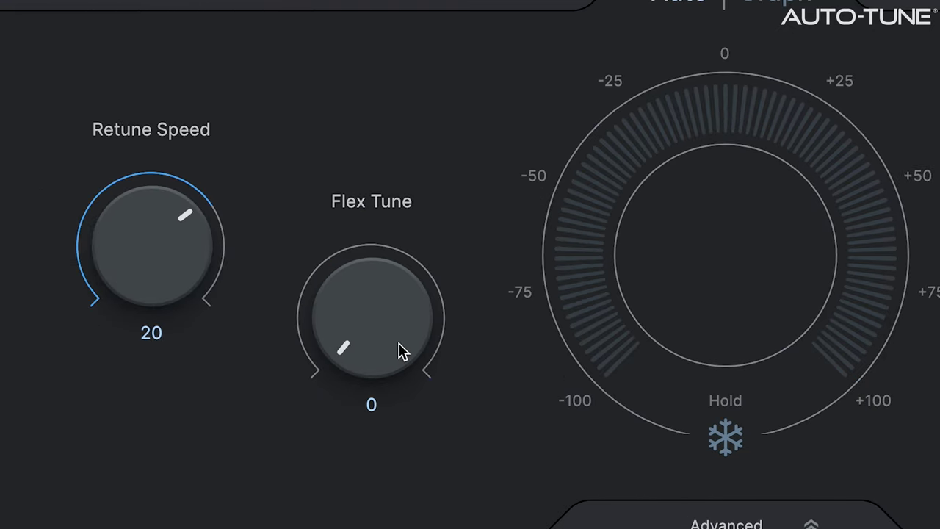
Step: Raise Flex Tune from 0 and vary it, settling near 22
left_click_drag(101, 352, 98, 266)
left_click_drag(401, 266, 409, 357)
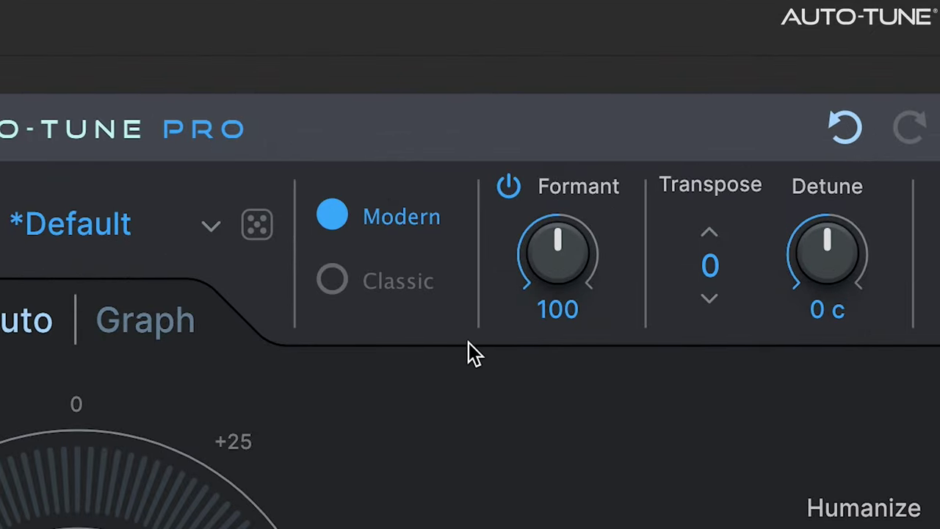
left_click(335, 285)
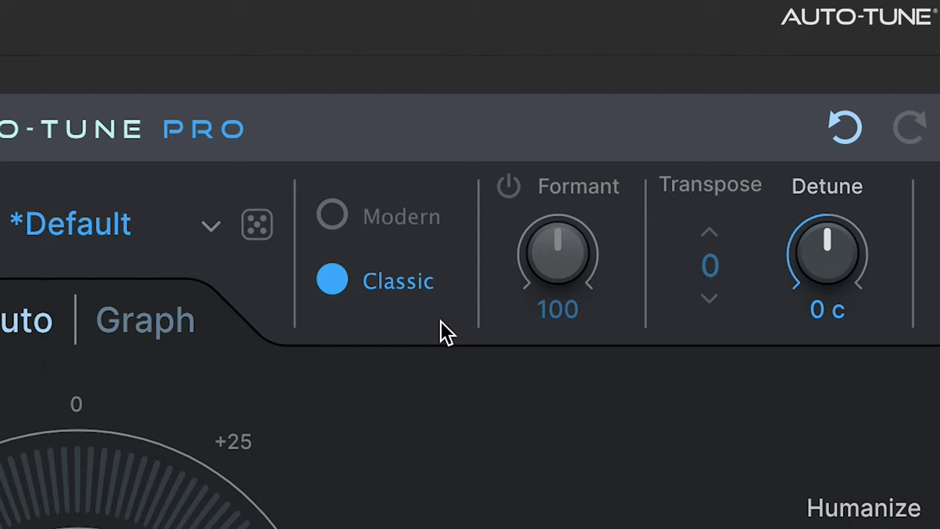
left_click(336, 218)
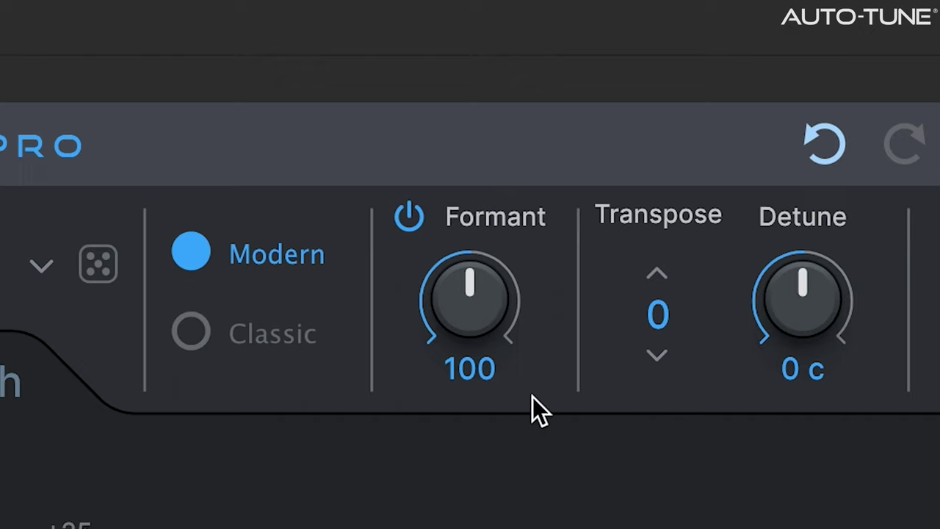
Step: Sweep Formant between 73 and 180 and shift Transpose from -12 up to 8
left_click_drag(484, 316, 501, 212)
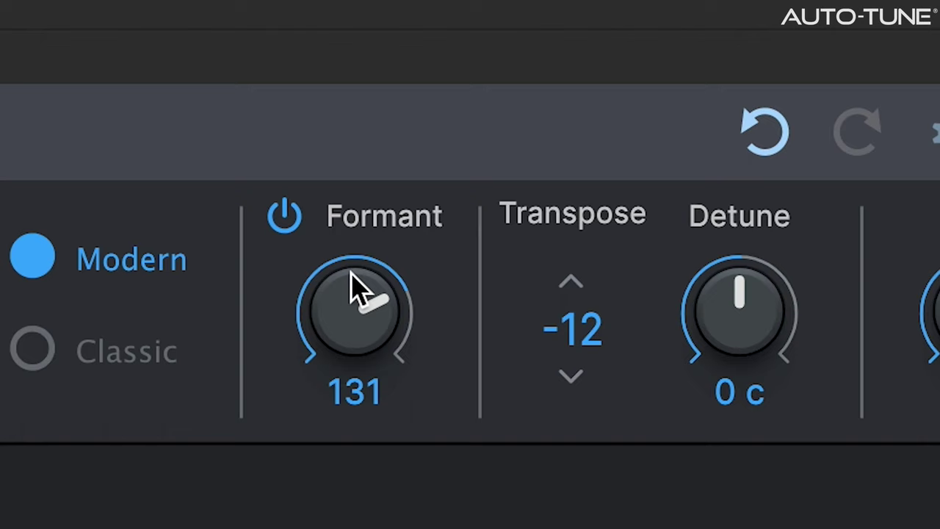
left_click_drag(356, 289, 357, 336)
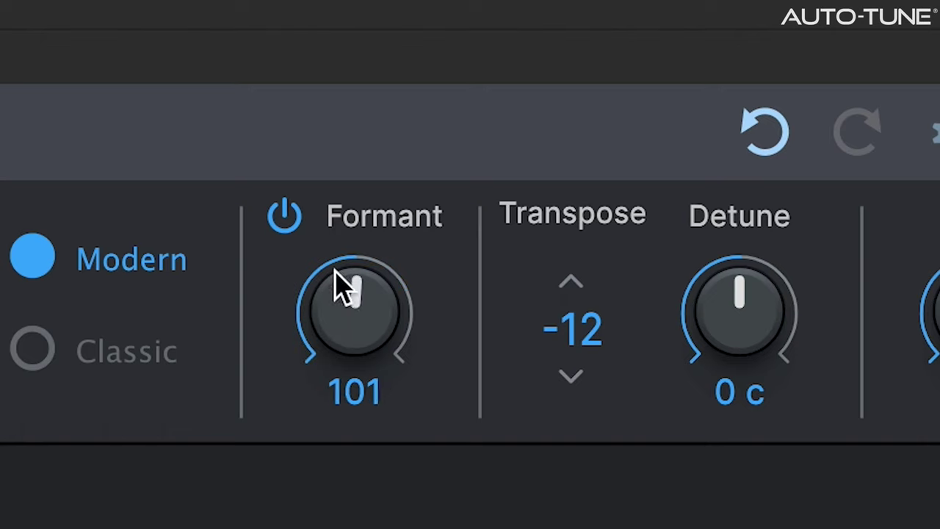
left_click_drag(339, 288, 339, 242)
left_click_drag(575, 357, 571, 328)
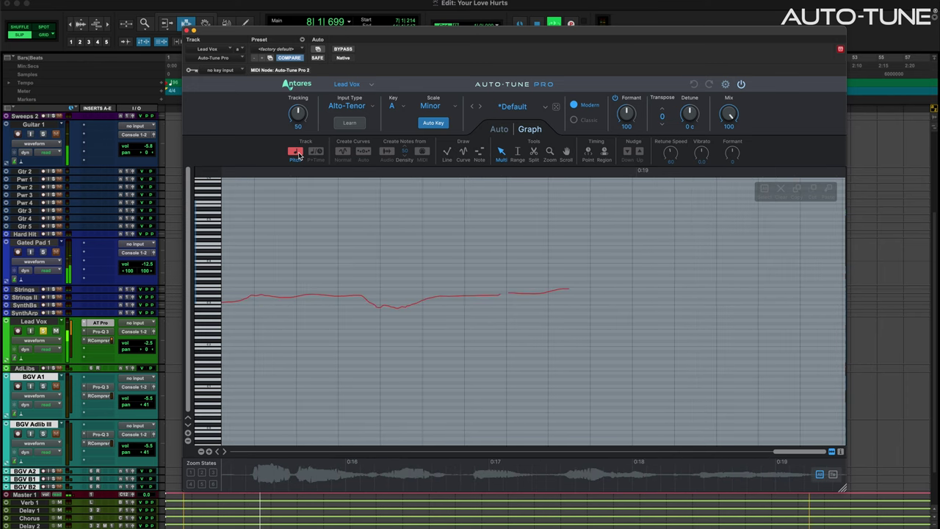
Step: Finish pitch tracking, undo to restore two deleted notes, and discard a test C3 note
left_click(296, 152)
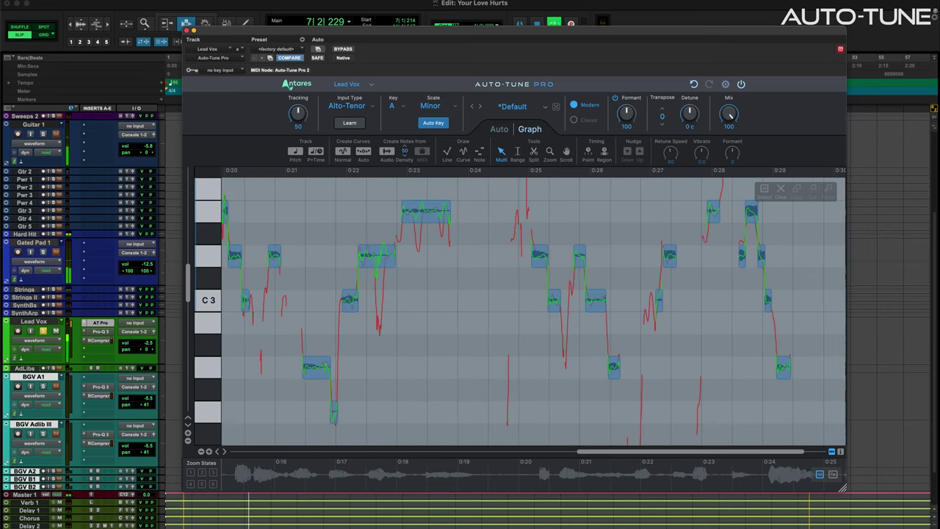
key("space")
key("super+z")
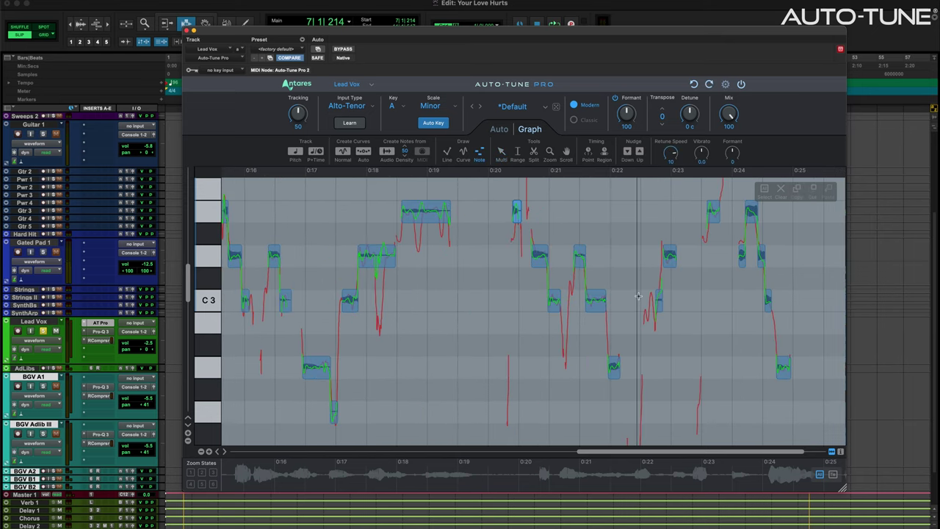
left_click_drag(650, 297, 656, 296)
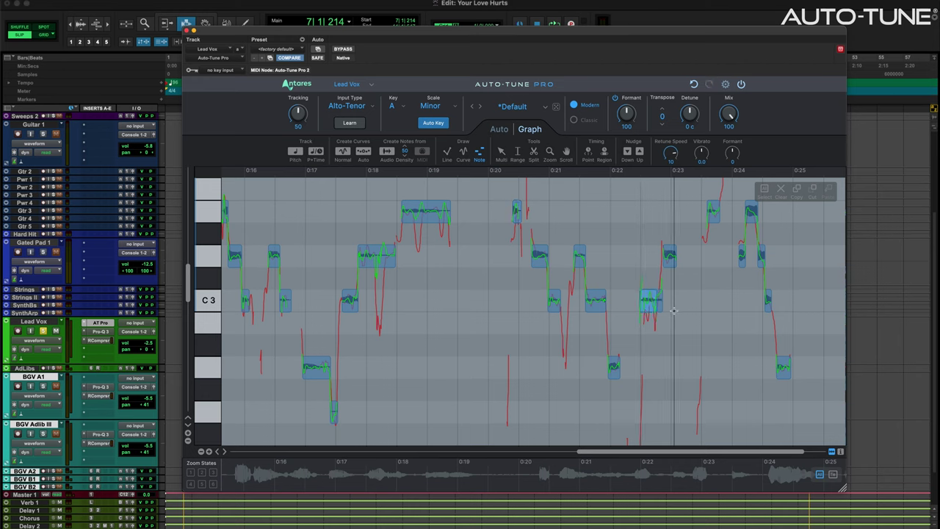
key("super+z")
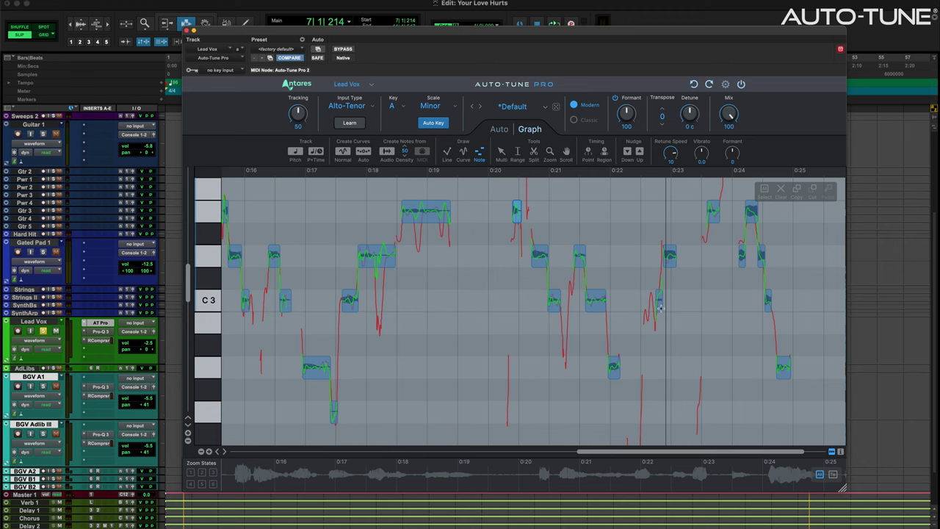
scroll(658, 306, "up", 5)
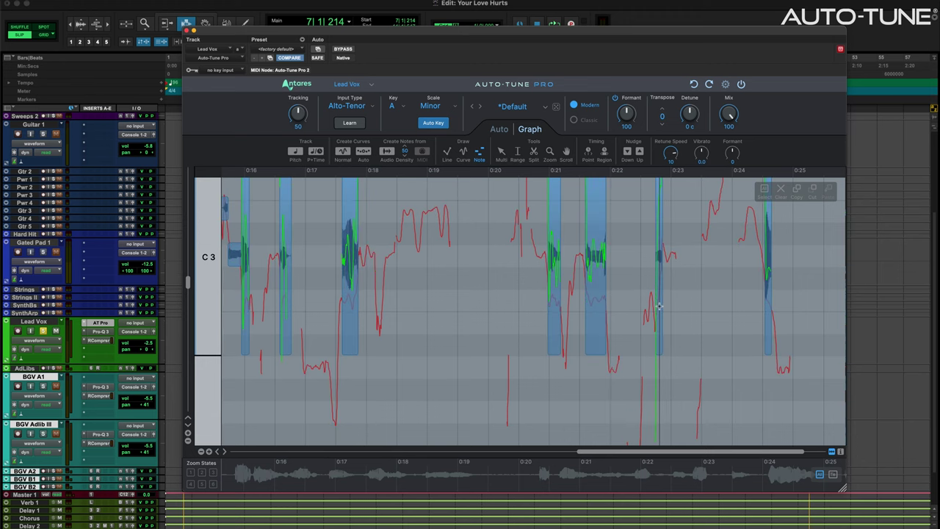
scroll(659, 306, "down", 5)
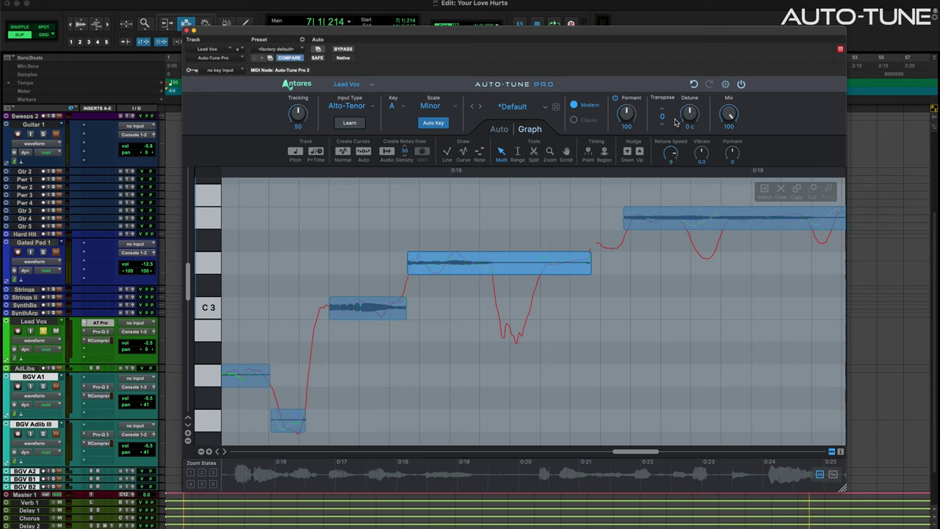
Step: Set Retune Speed to 44 and delete the long sustained note
left_click_drag(671, 155, 673, 152)
left_click(412, 262)
key("Delete")
Step: Draw straight Line-tool correction segments that hold level, drop, then level off, plus the later phrase
key("l")
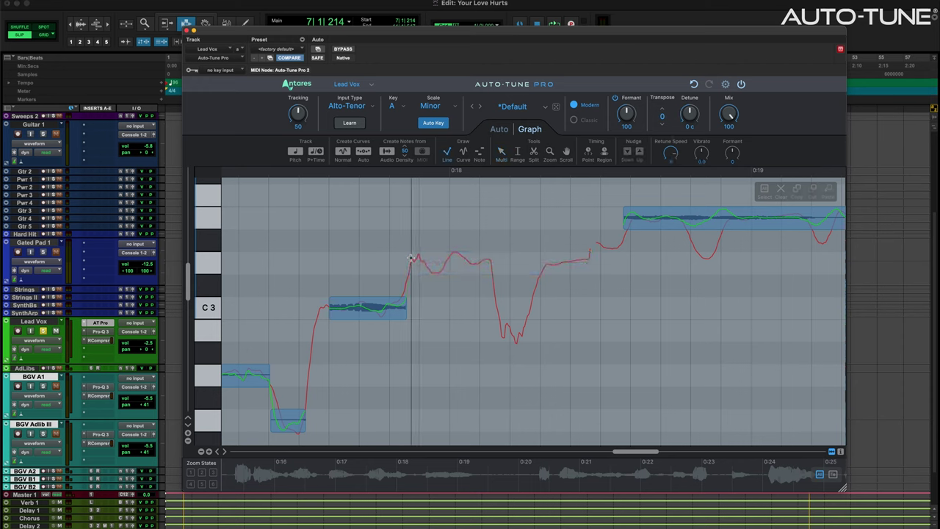
left_click(411, 262)
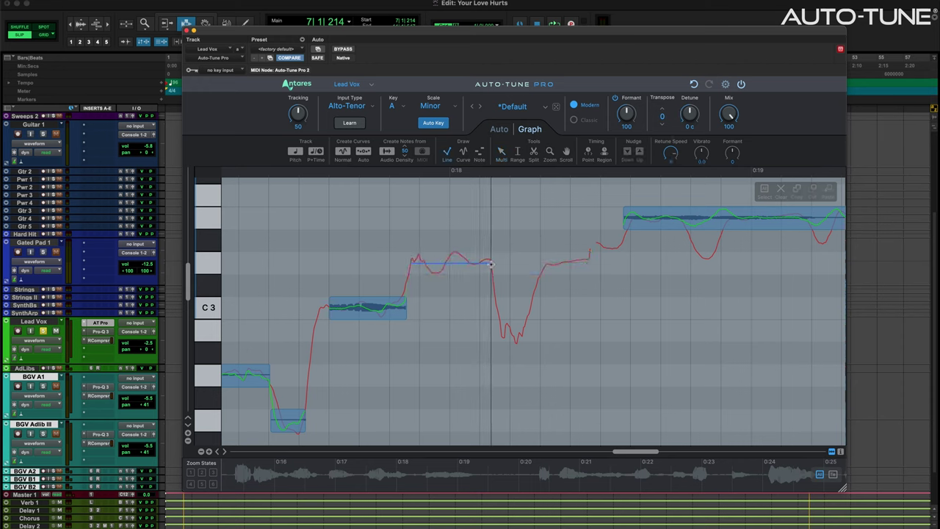
left_click(491, 263)
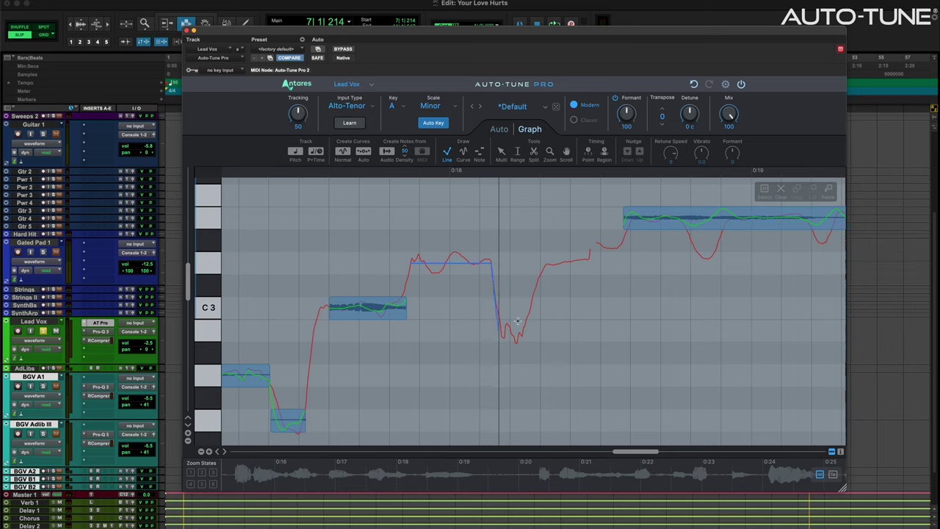
left_click(499, 328)
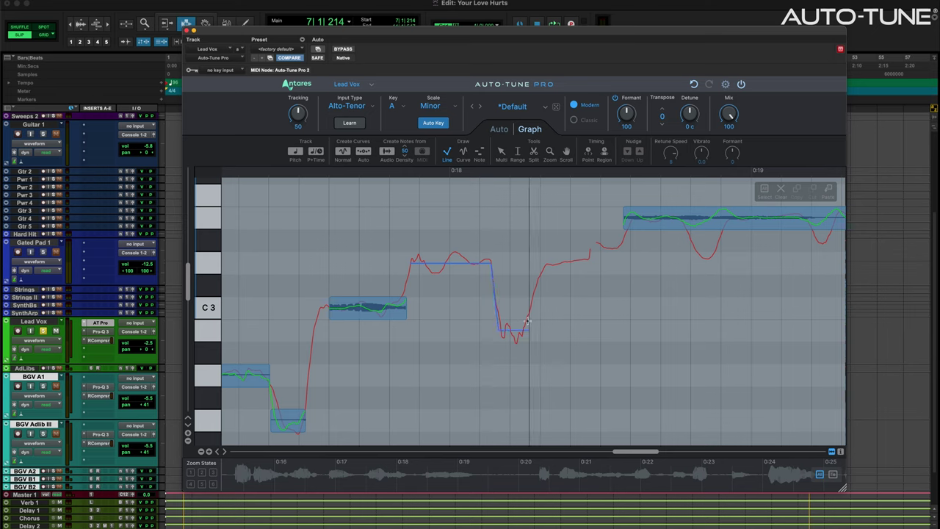
left_click(541, 262)
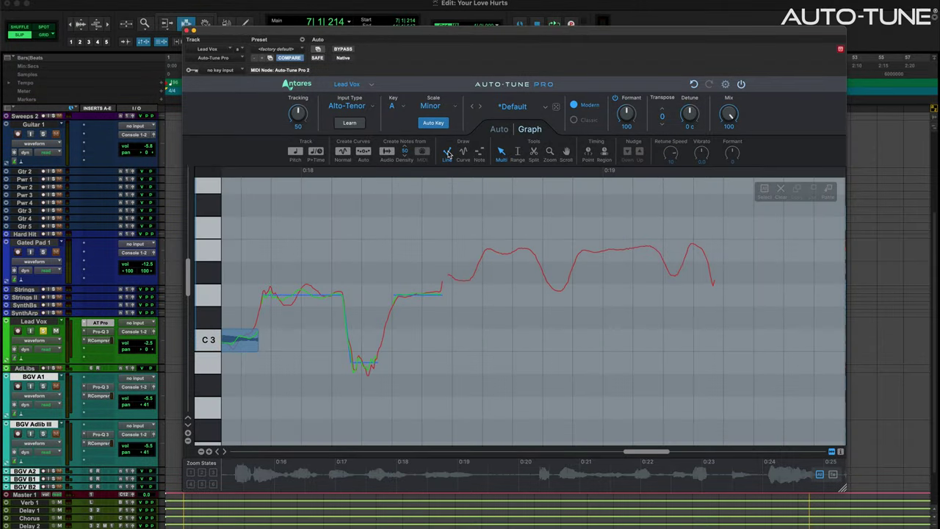
left_click(580, 254)
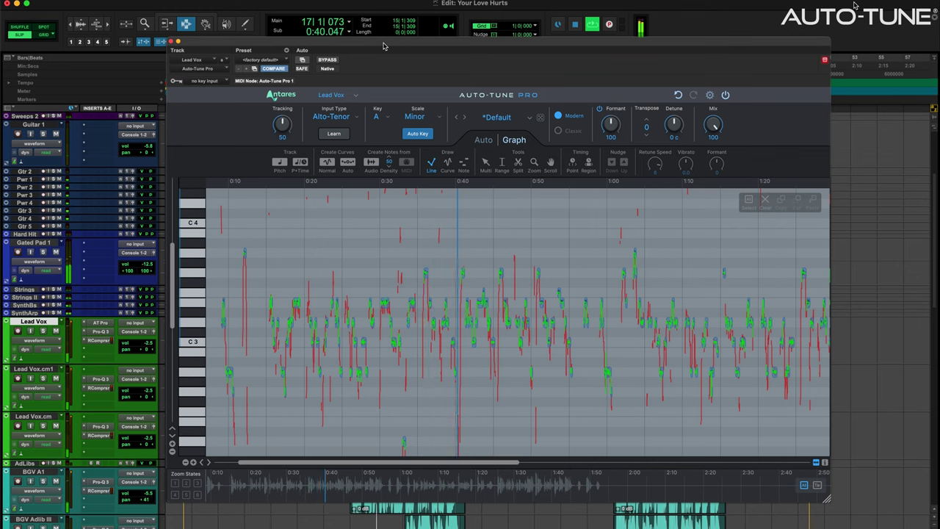
Step: Select every note in the Lead Vox graph and play back the phrase
right_click(43, 321)
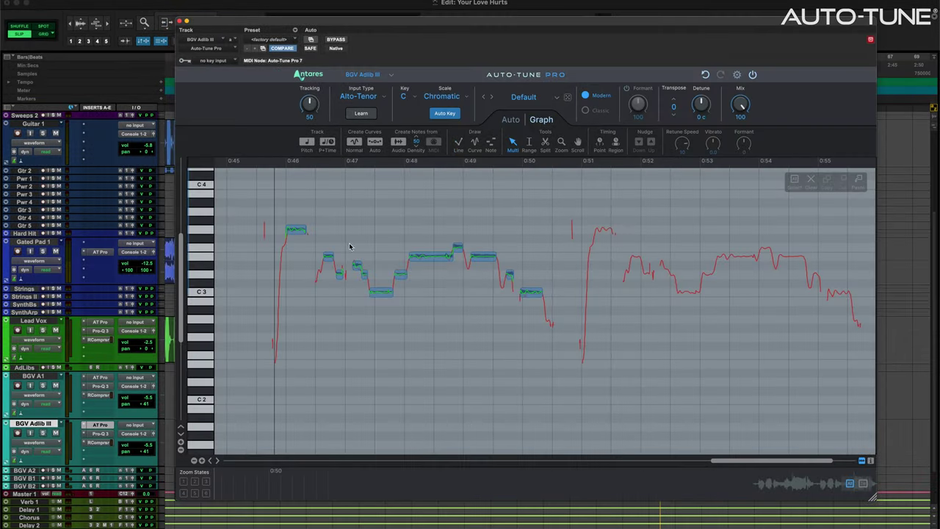
key("super+a")
key("space")
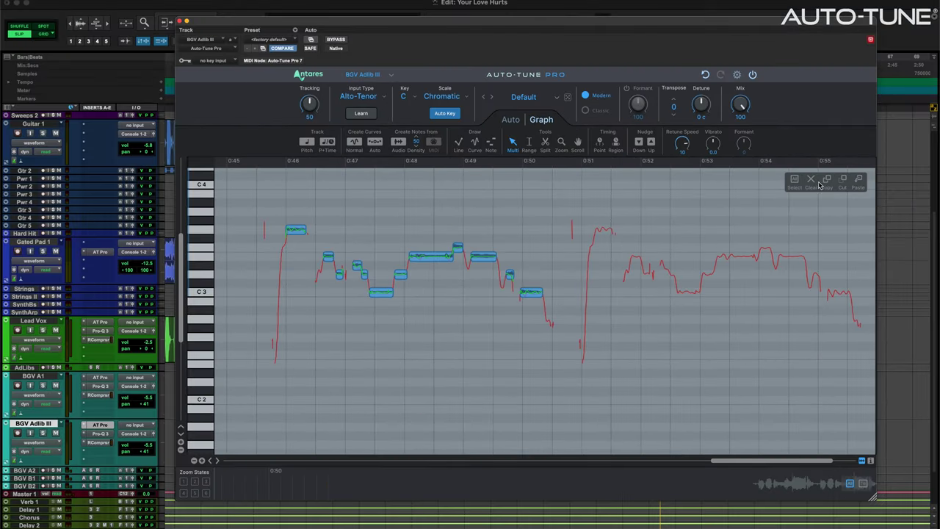
Step: Copy the selected notes, paste them at 0:51, and nudge them slightly earlier
left_click(826, 181)
left_click(595, 229)
key("super+v")
left_click_drag(595, 233, 594, 232)
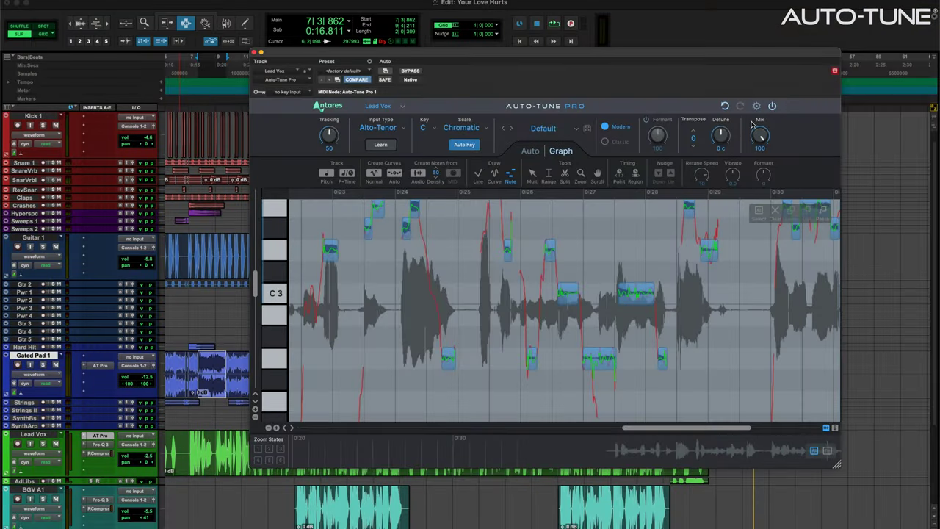
Step: Open the Graph Mode preferences and show the After Tracking dropdown choices
left_click(757, 106)
left_click(738, 116)
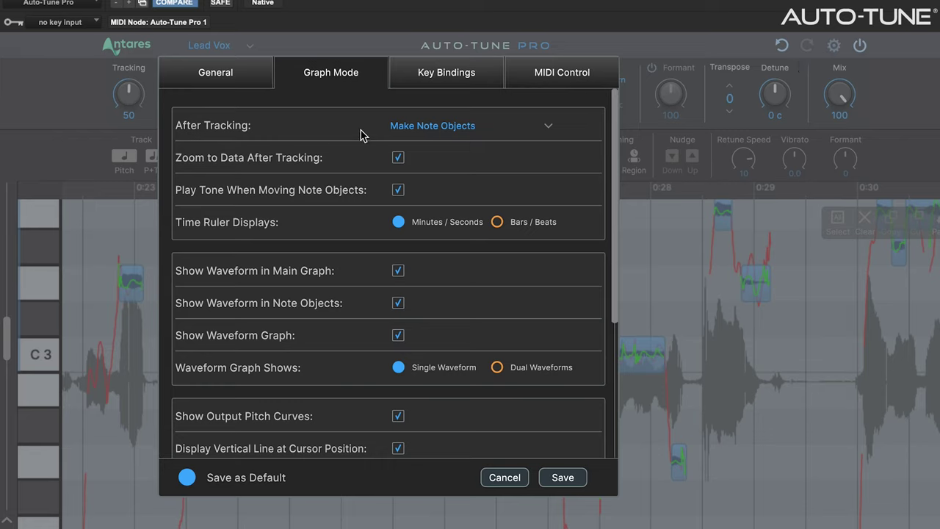
left_click(476, 129)
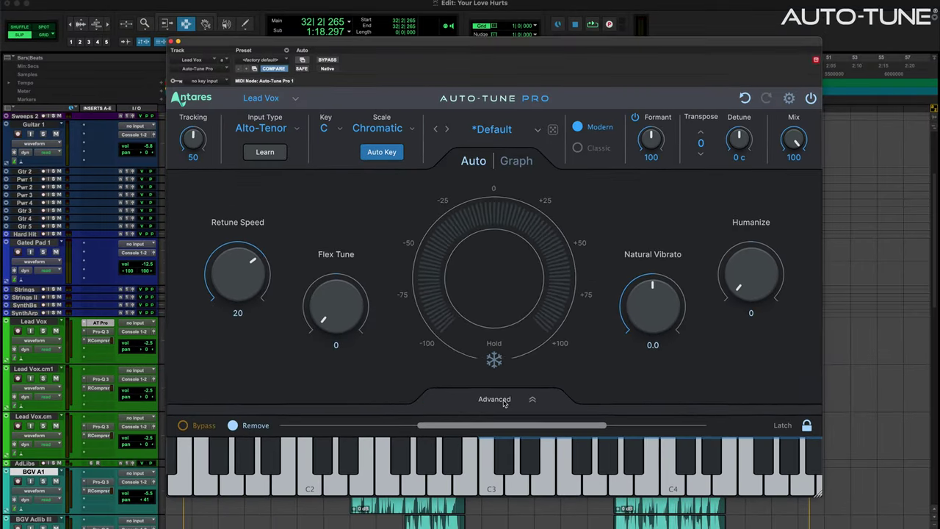
Step: Expand Advanced, switch between Vibrato and Scale, and try the Major, Minor and All presets
left_click(472, 337)
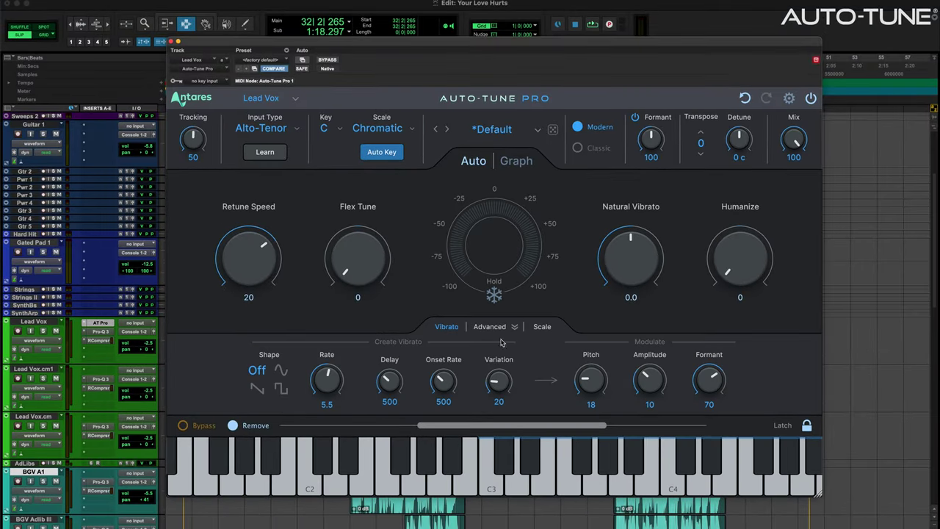
left_click(542, 327)
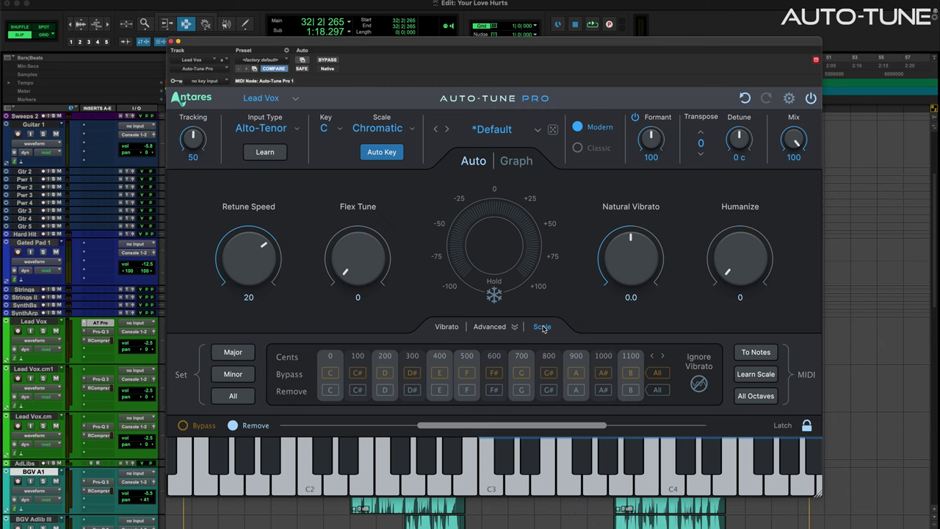
left_click(447, 326)
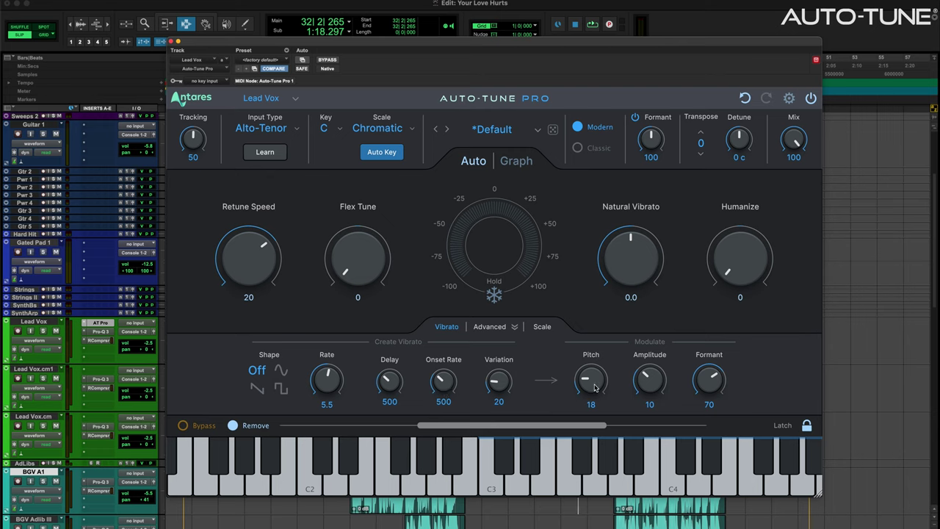
left_click(541, 328)
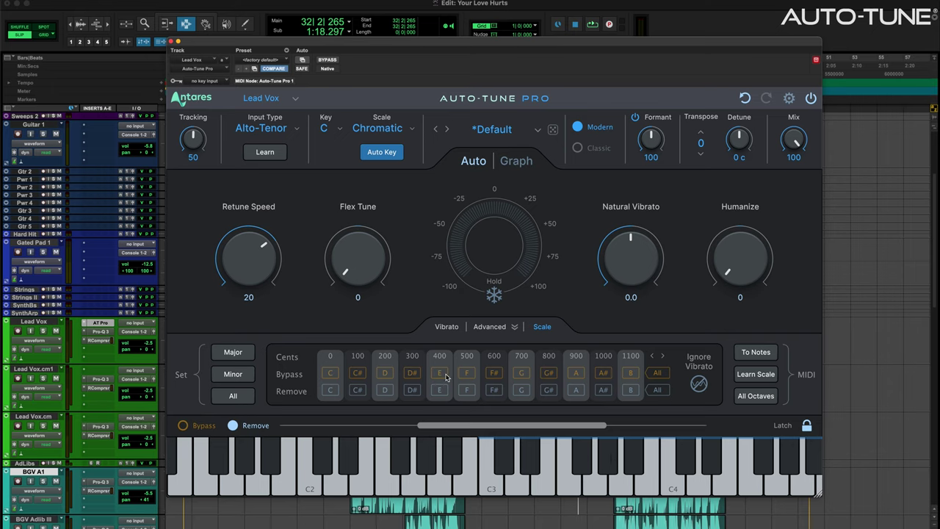
left_click(233, 352)
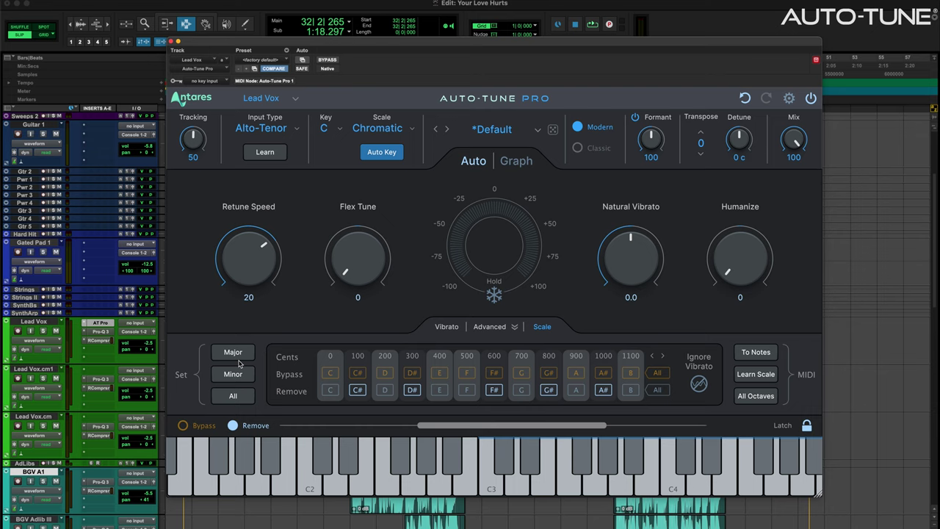
left_click(237, 375)
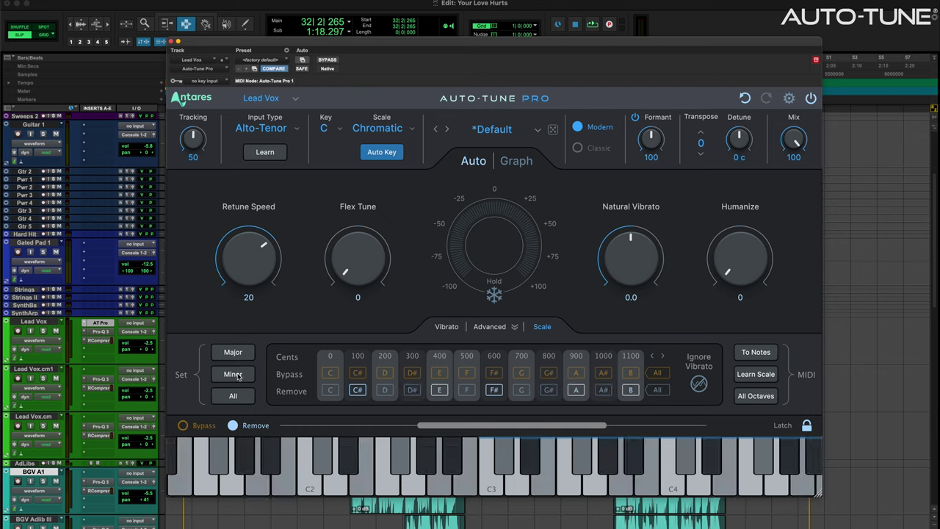
left_click(234, 397)
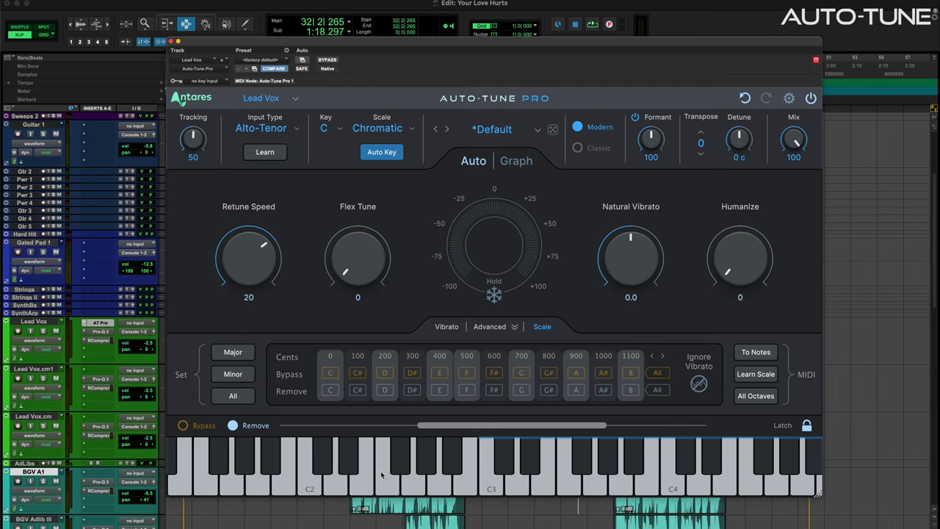
Step: Remove single piano keys including F and A3, toggle C# off and on, and remove D
left_click(381, 476)
left_click(417, 488)
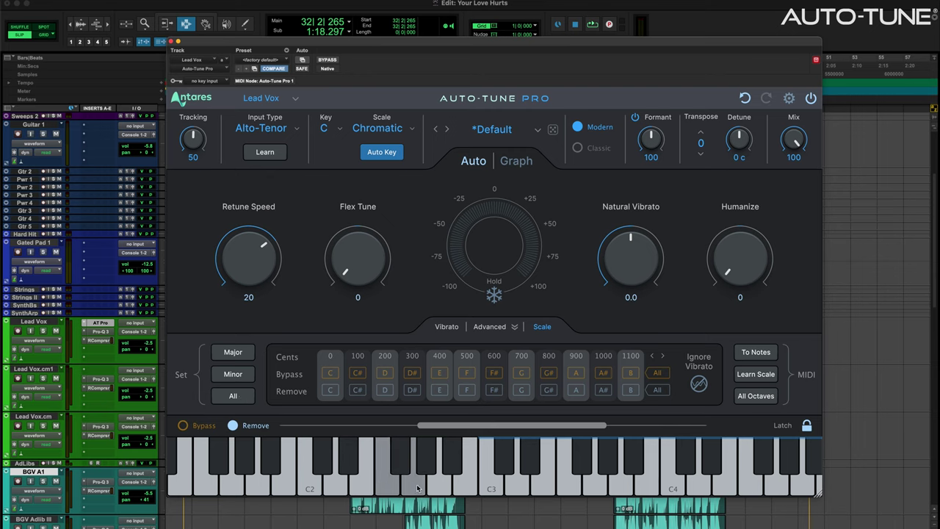
left_click(569, 486)
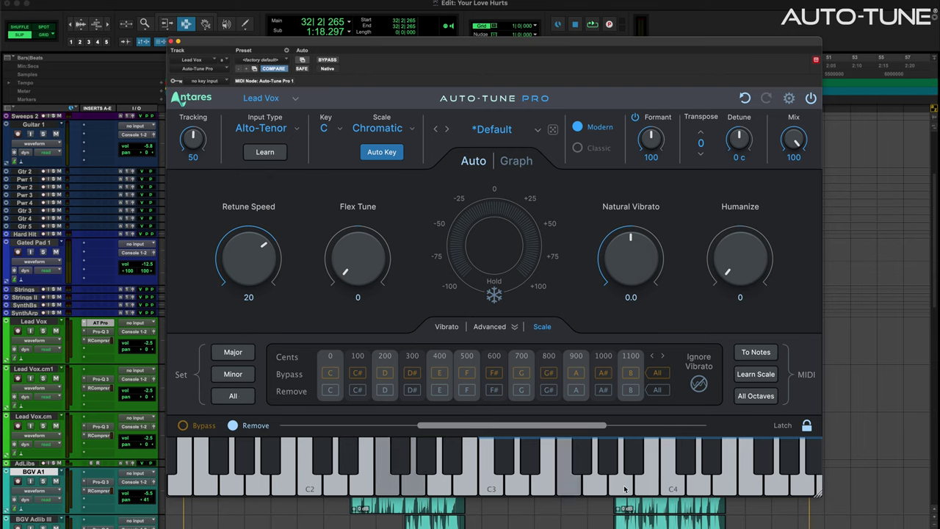
left_click(624, 489)
left_click(360, 390)
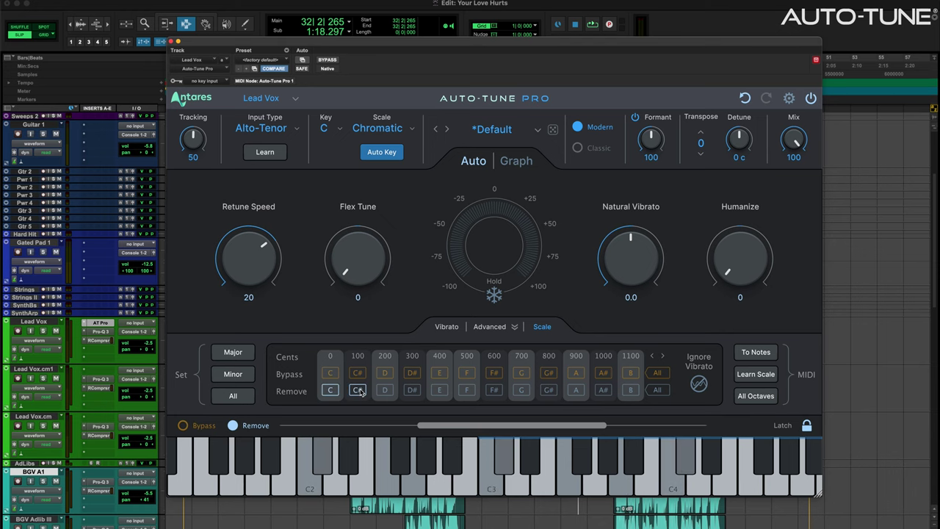
left_click(361, 391)
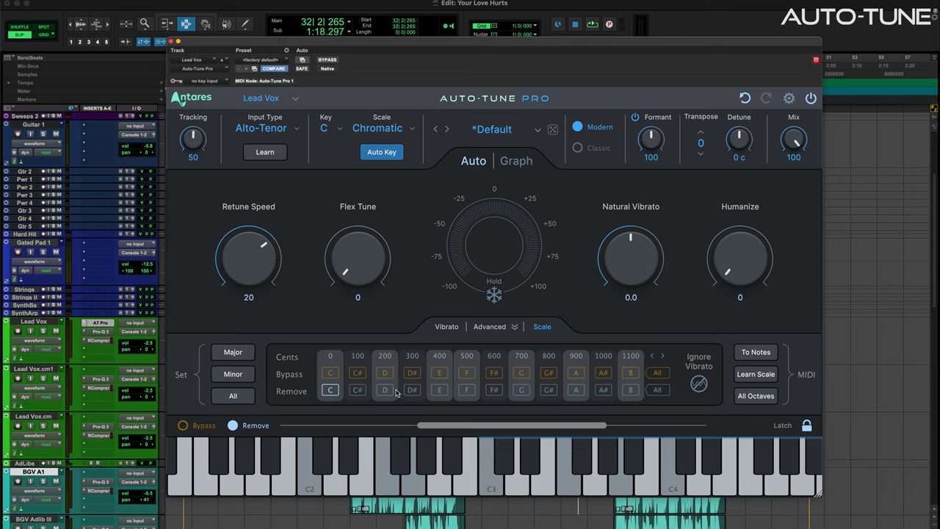
left_click(385, 390)
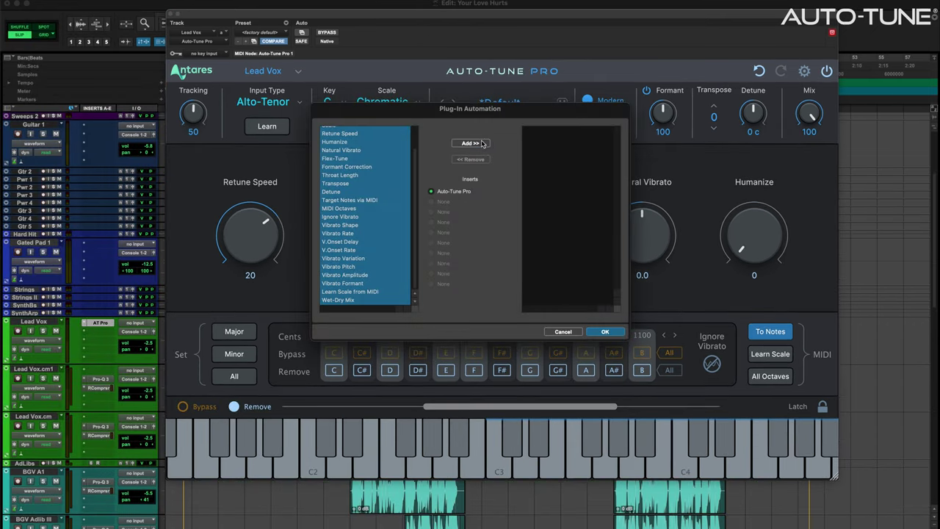
Step: Add all plugin parameters to the automated list and confirm the dialog
left_click(469, 143)
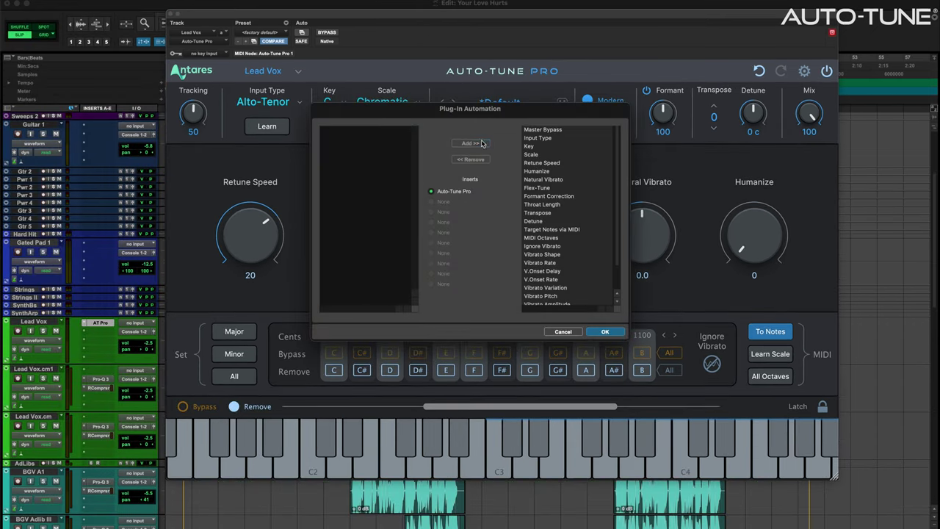
left_click(605, 332)
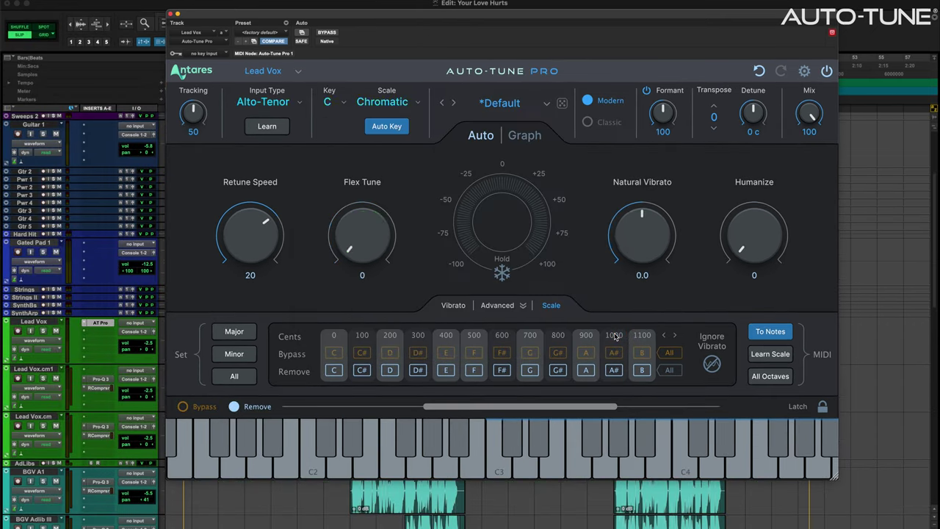